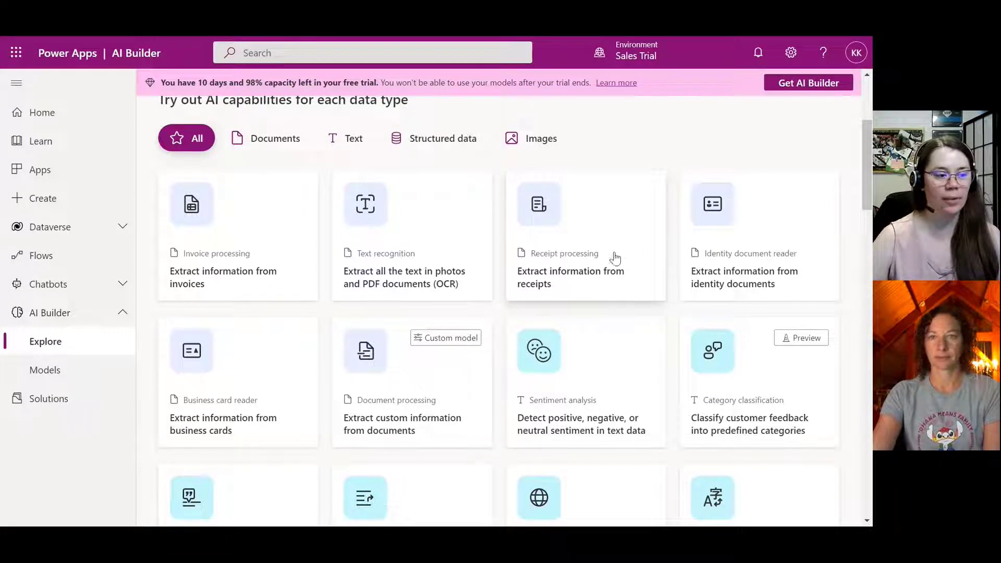
# Step: Review the receipt processing model's sample receipt and all its extracted fields, closing the preview when done
pyautogui.click(570, 284)
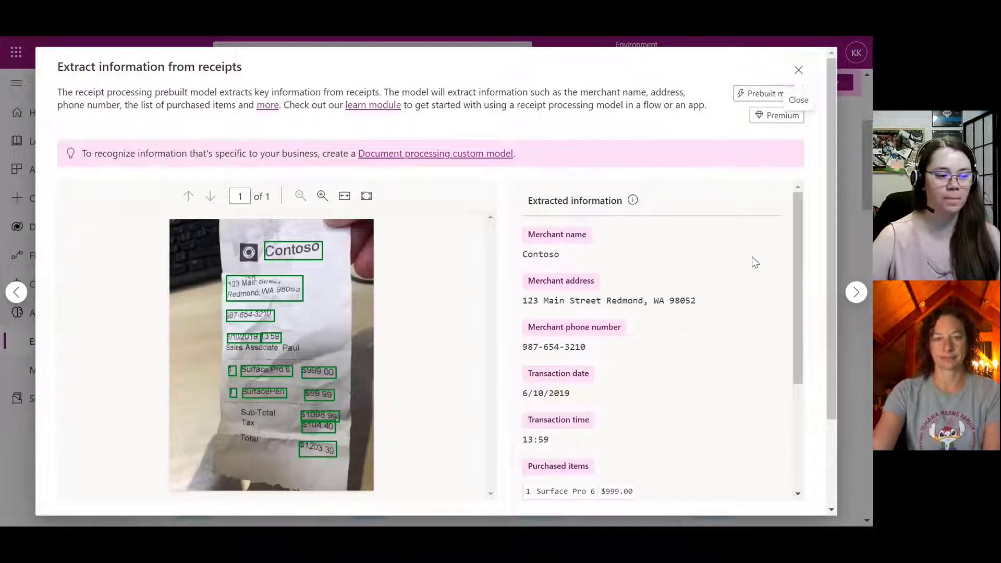
pyautogui.scroll(-1, 786, 266)
pyautogui.scroll(-5, 803, 297)
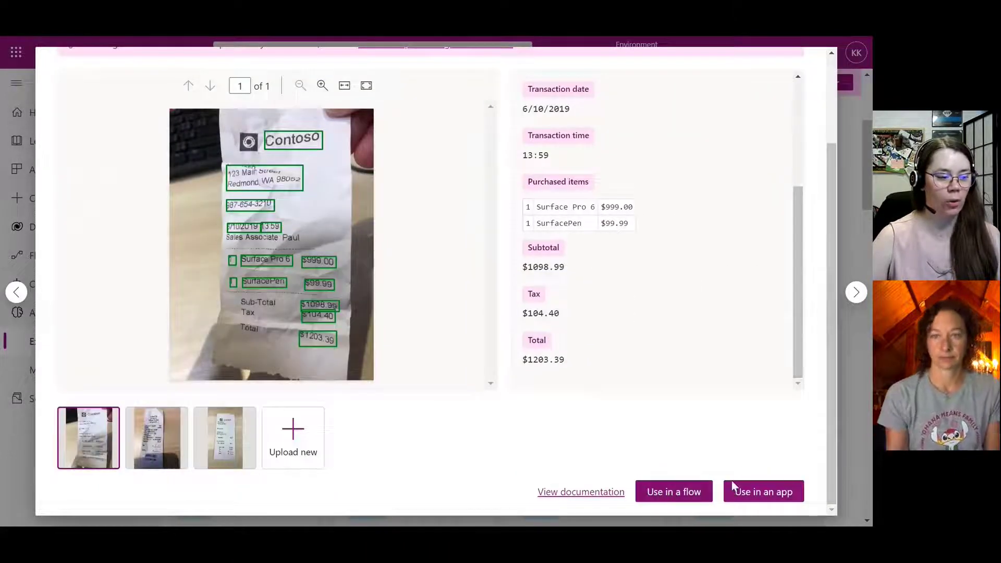
pyautogui.moveTo(827, 362); pyautogui.dragTo(825, 132)
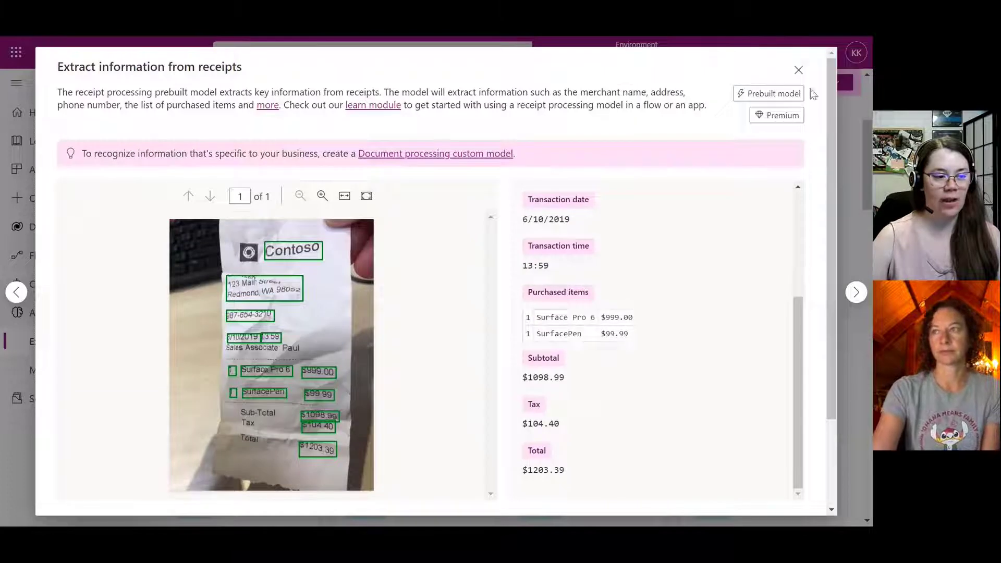
pyautogui.click(798, 70)
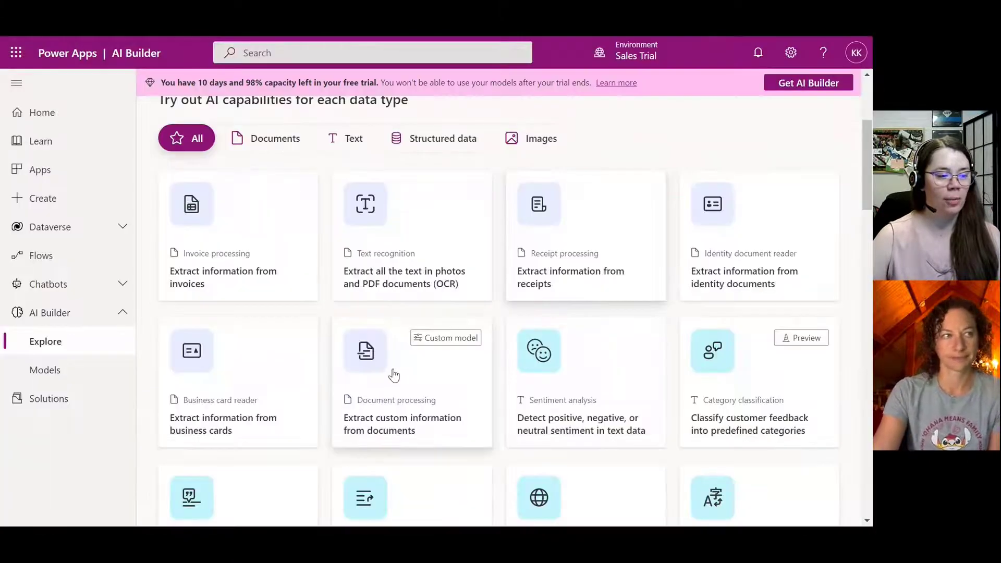
# Step: Examine the sample delivery order in the document processing custom model's preview, and close the preview
pyautogui.click(419, 381)
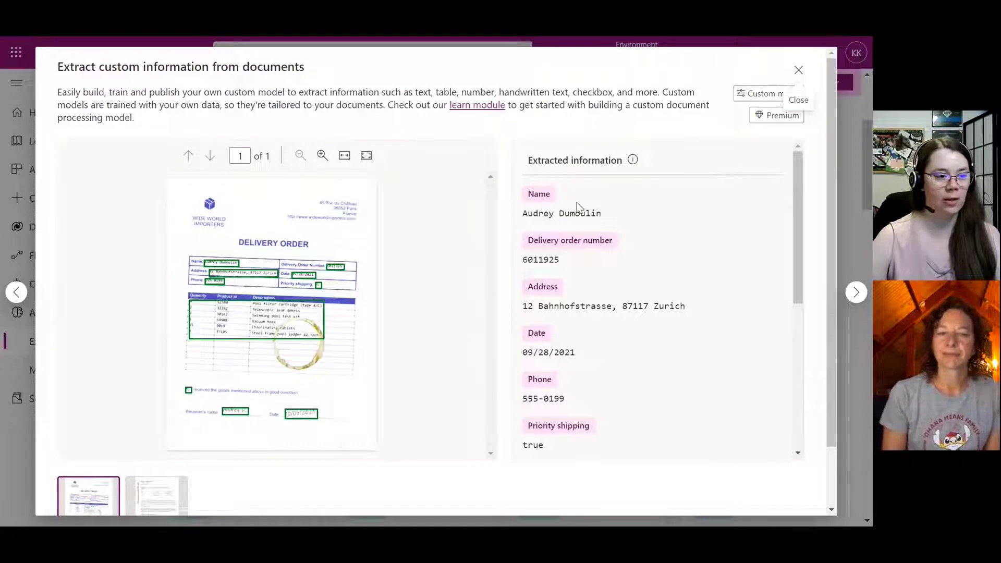
pyautogui.click(798, 70)
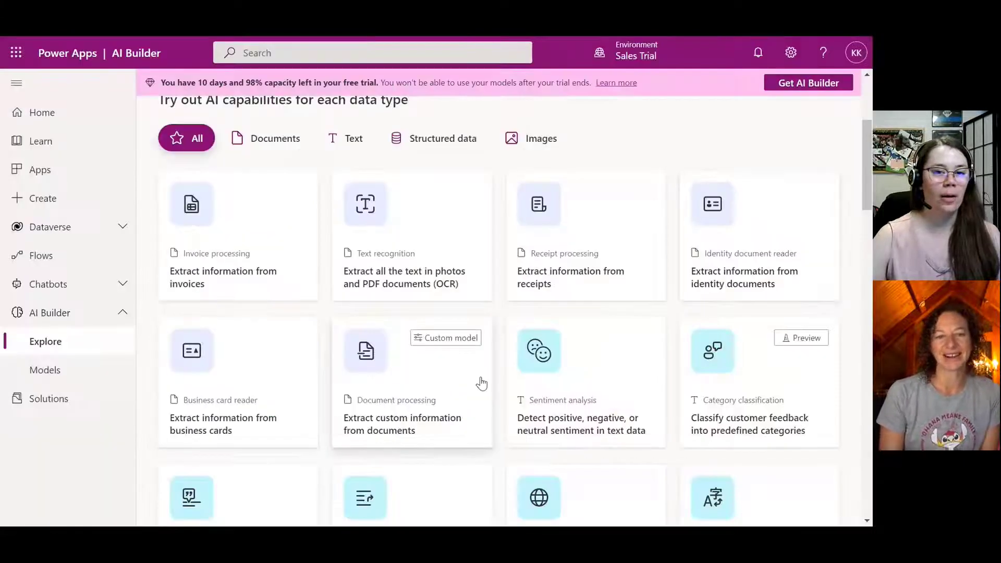
pyautogui.click(425, 357)
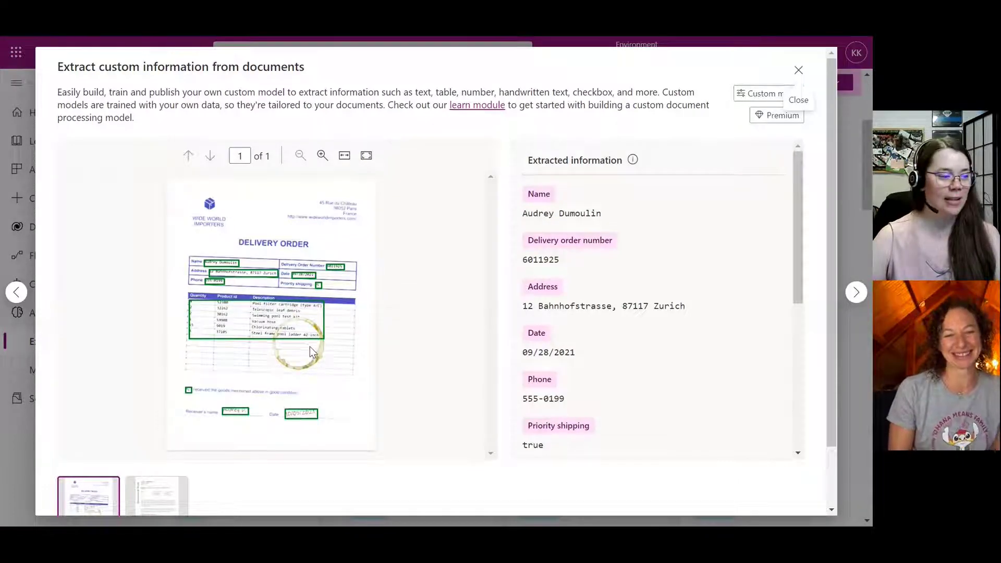
pyautogui.moveTo(284, 327)
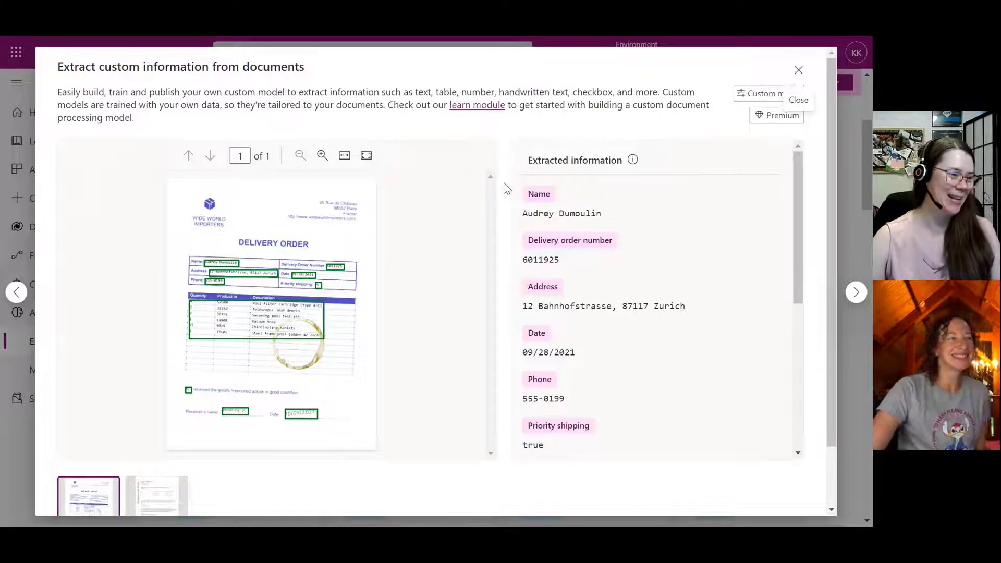
pyautogui.click(798, 70)
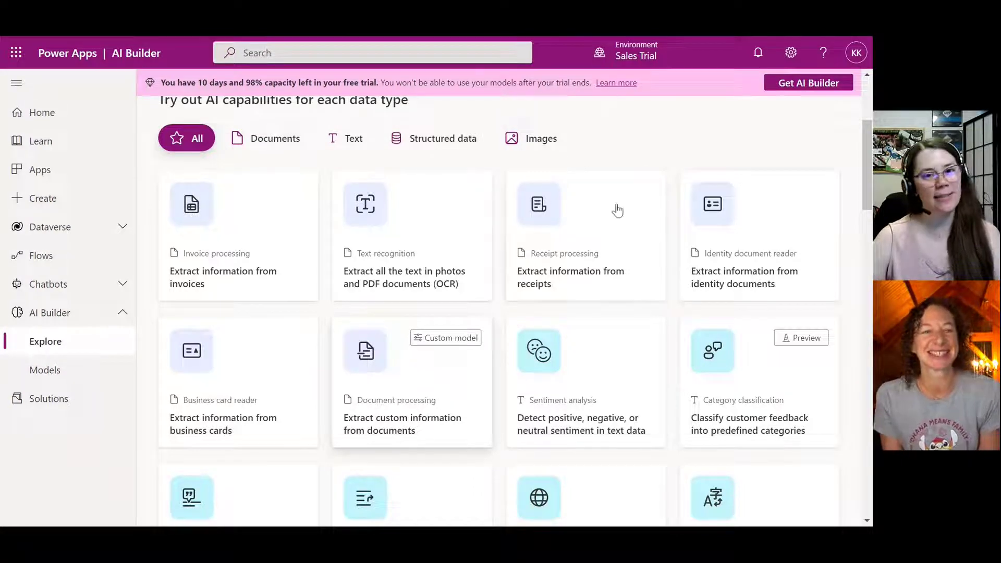
# Step: Reopen the document processing custom model and review its extracted line items and getting-started options, closing the preview when done
pyautogui.scroll(-4, 516, 295)
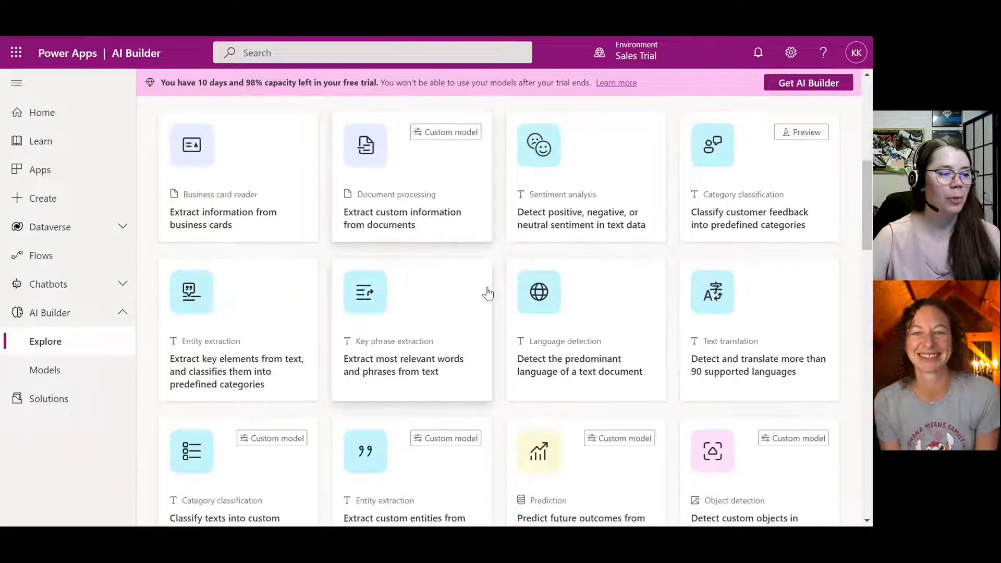
pyautogui.click(451, 210)
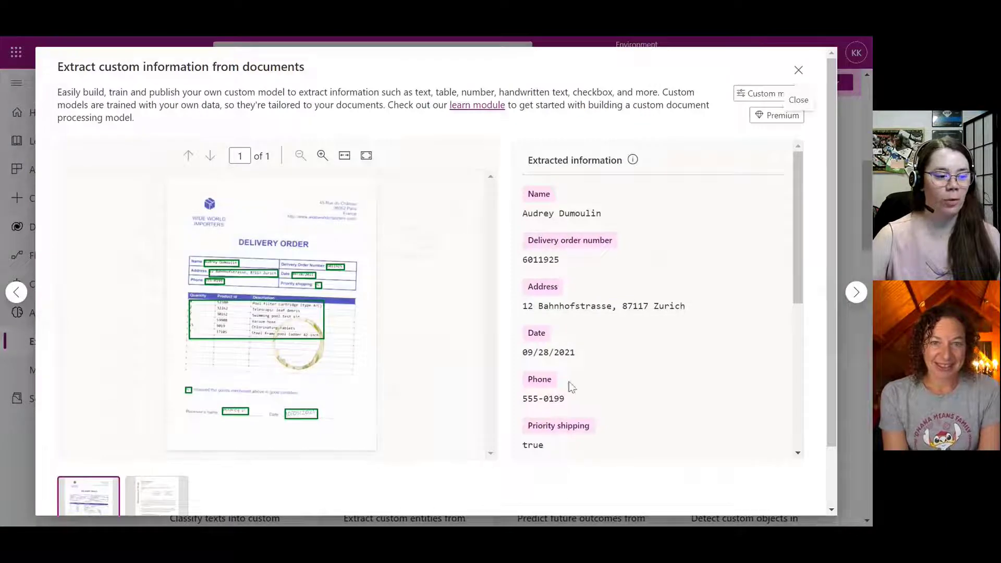
pyautogui.scroll(-5, 697, 463)
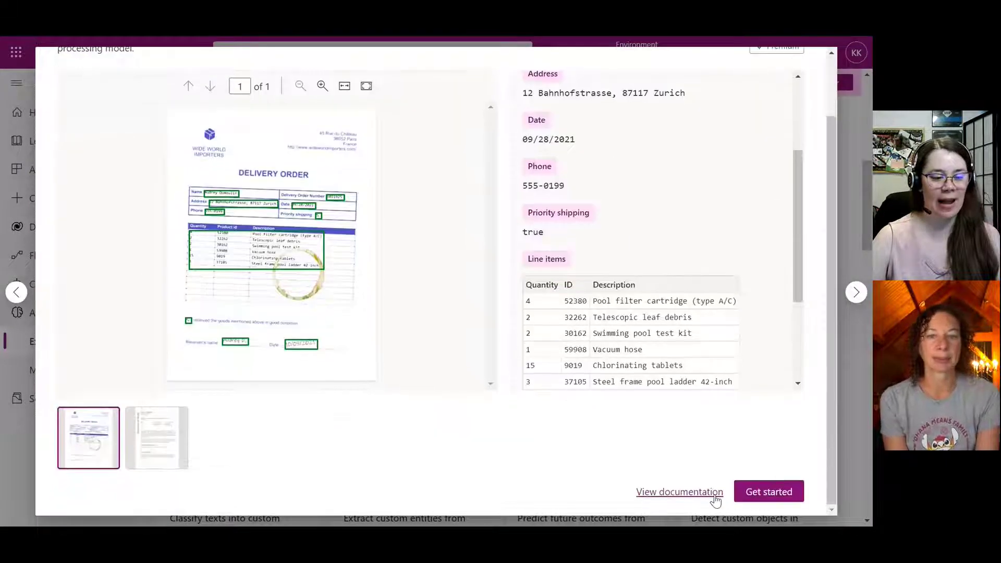
pyautogui.scroll(2, 394, 373)
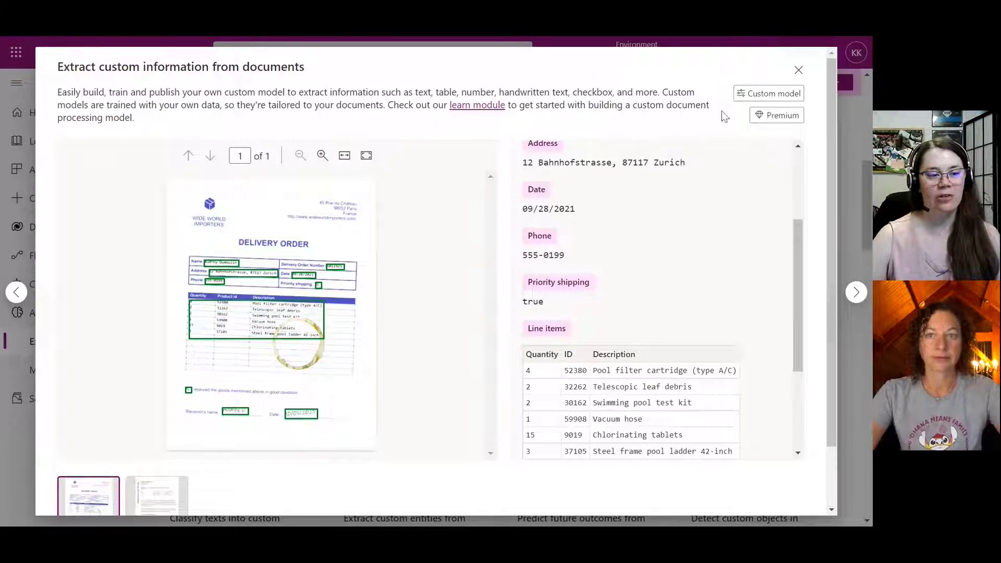
pyautogui.click(794, 76)
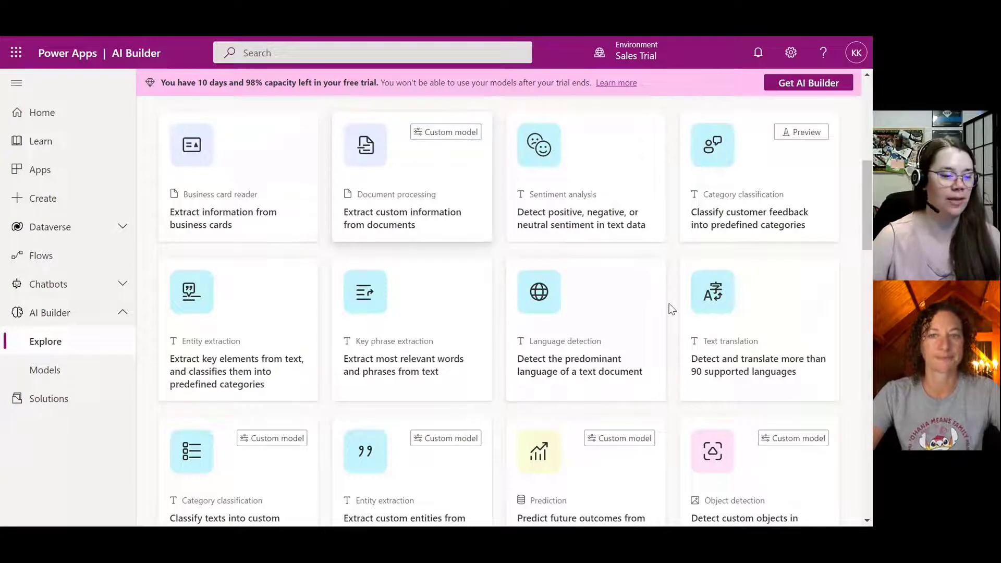
# Step: Read the description of the Lobe desktop app for the image classification model, and close it
pyautogui.scroll(-4, 581, 261)
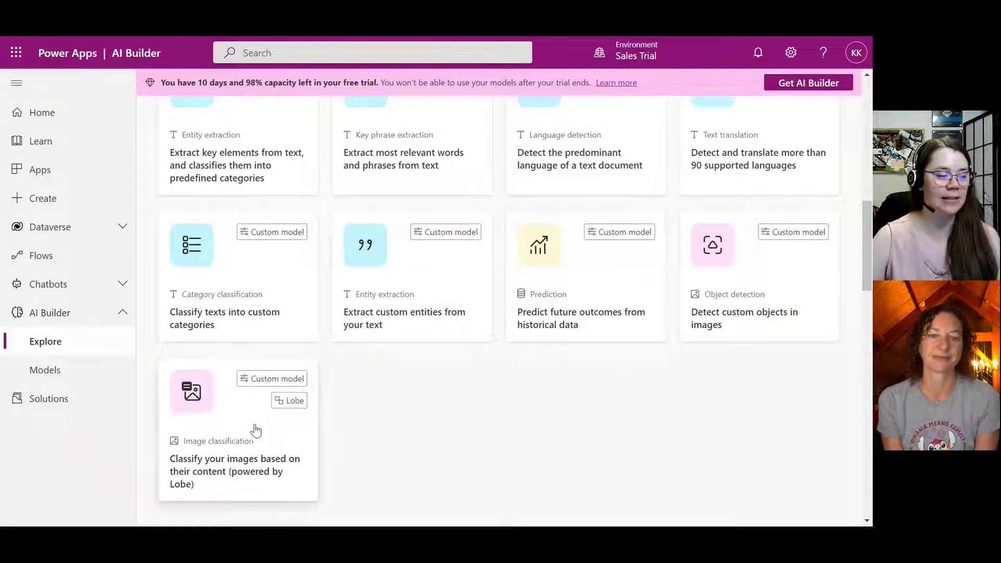
pyautogui.click(283, 433)
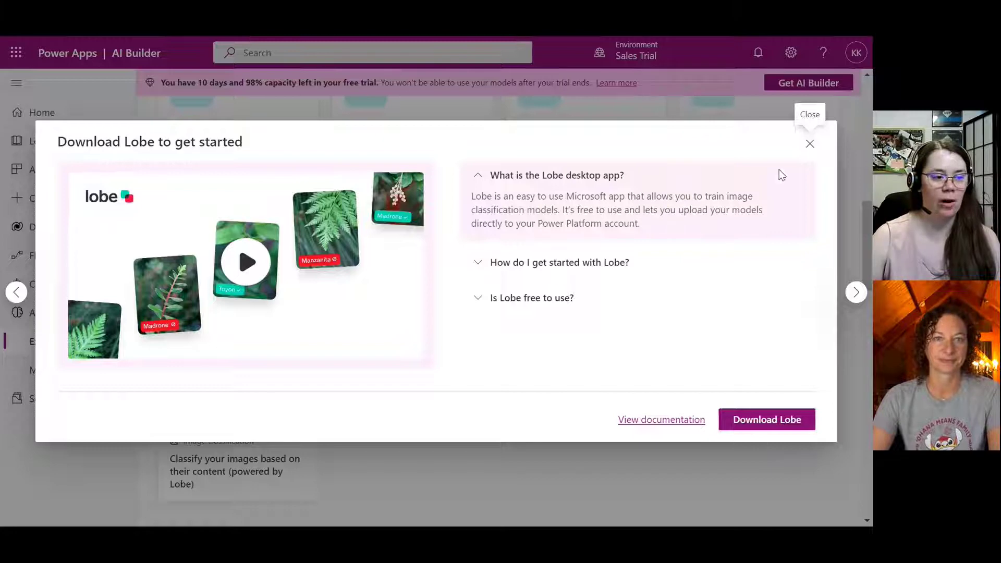
pyautogui.click(810, 144)
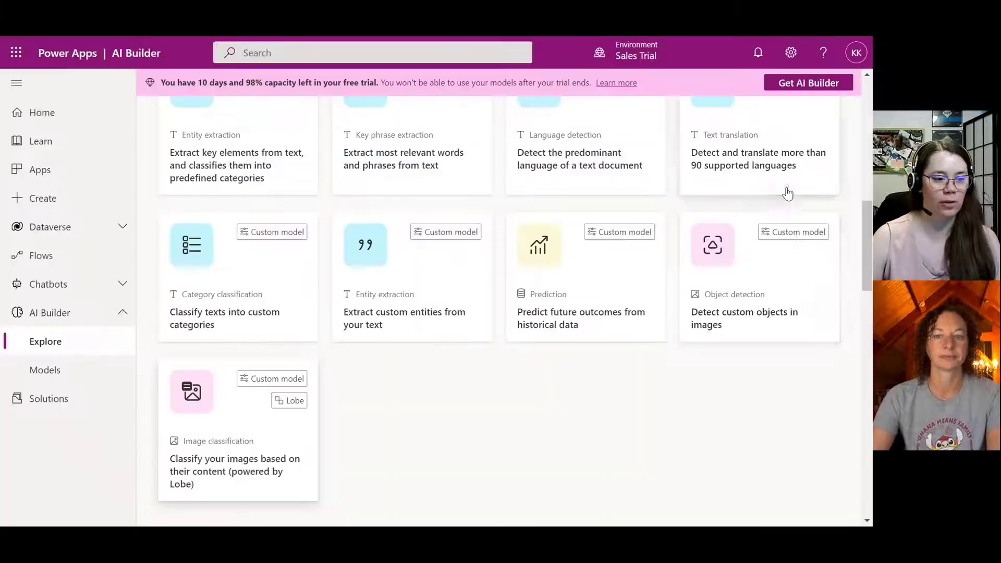
# Step: View the object detection custom model's details, and return to the Lobe information for image classification
pyautogui.click(790, 279)
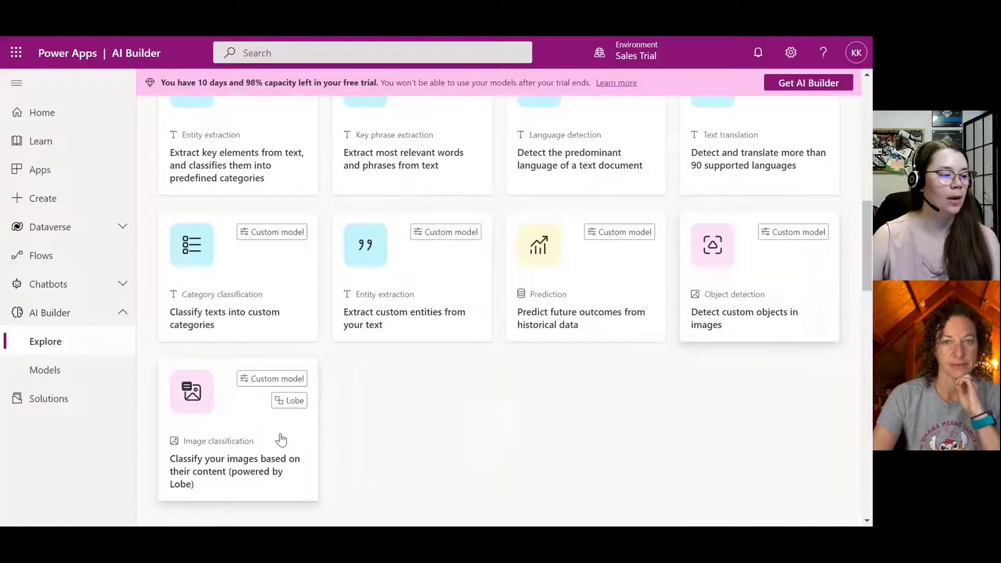
pyautogui.click(800, 70)
pyautogui.click(250, 441)
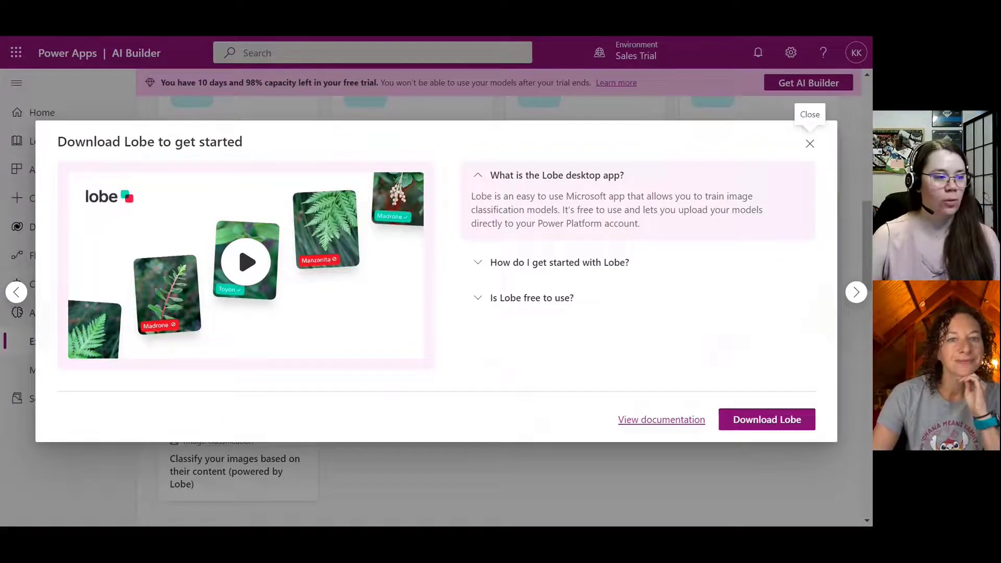
# Step: Switch to the Lobe app and browse the labelled alpaca, goat and sheep images in the Fiber Animals project
pyautogui.hotkey('alt', 'Tab')
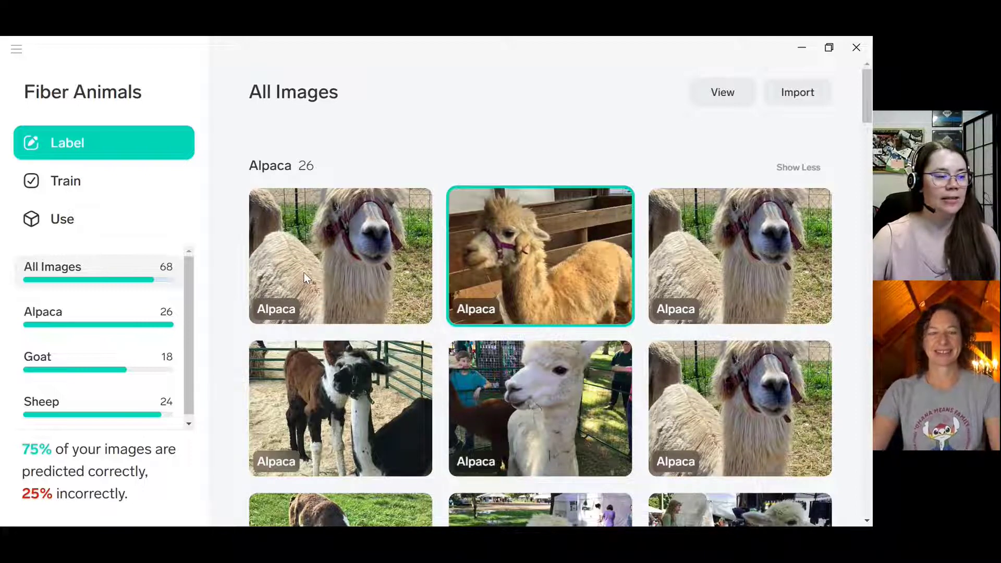
pyautogui.scroll(-10, 646, 411)
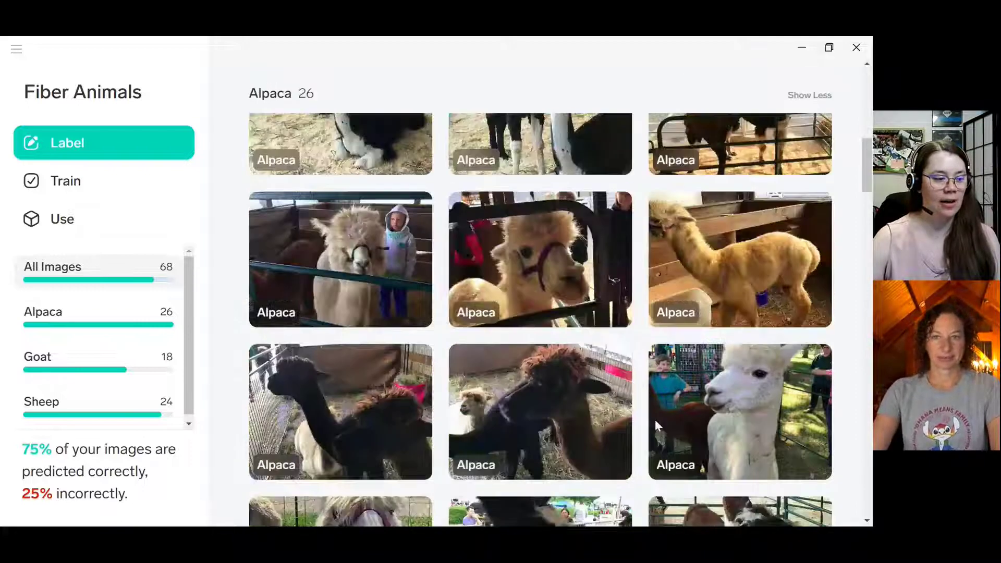
pyautogui.click(110, 360)
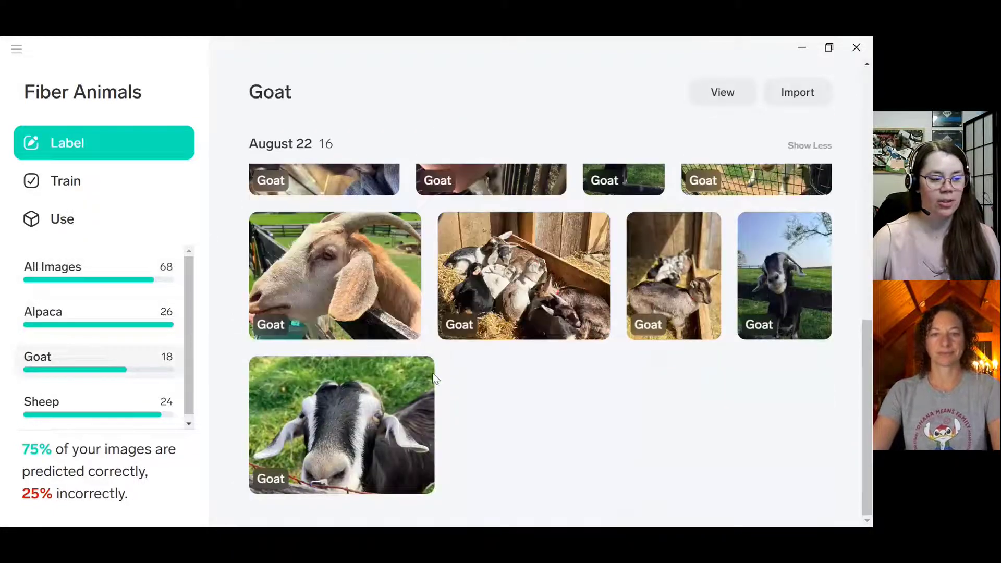
pyautogui.click(101, 405)
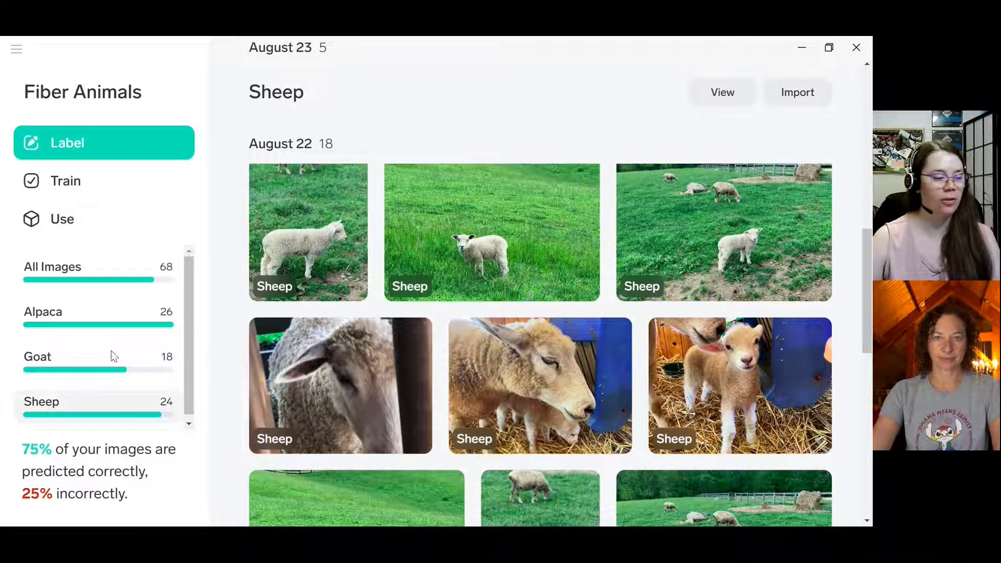
# Step: Examine the training results for the Sheep label, including the images wrongly predicted as Alpaca and Goat
pyautogui.click(111, 189)
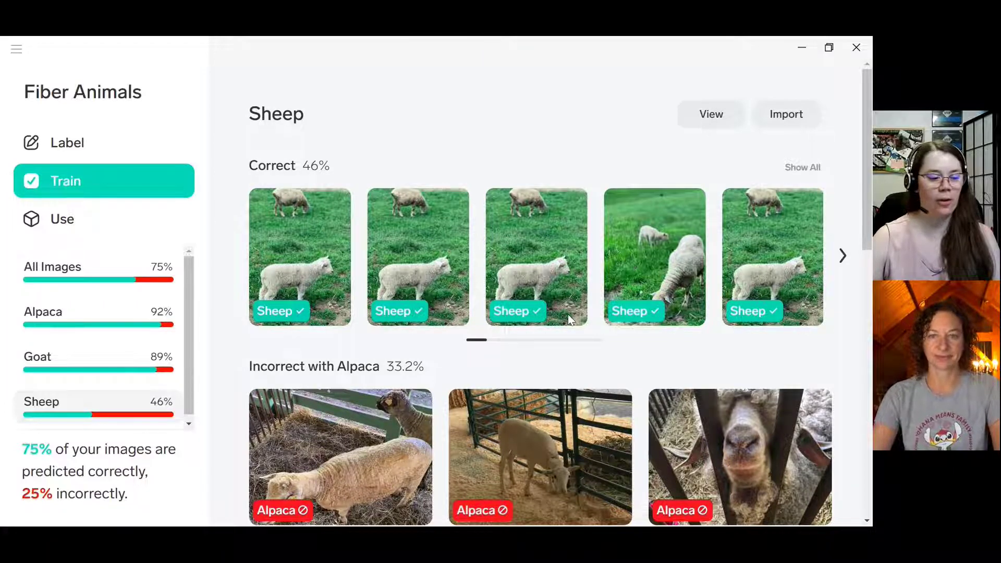
pyautogui.scroll(-1, 570, 319)
pyautogui.scroll(-5, 568, 314)
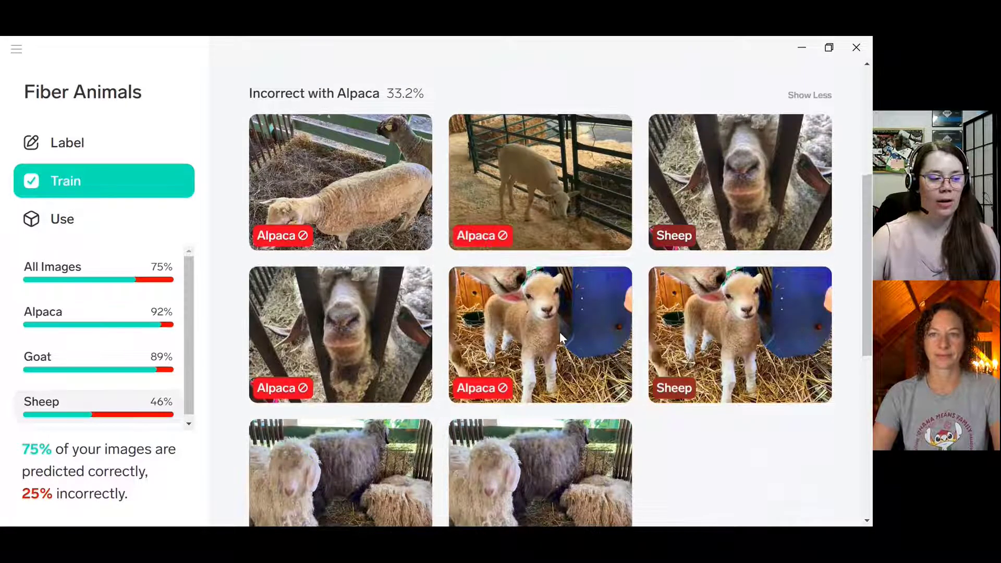
pyautogui.scroll(-3, 406, 347)
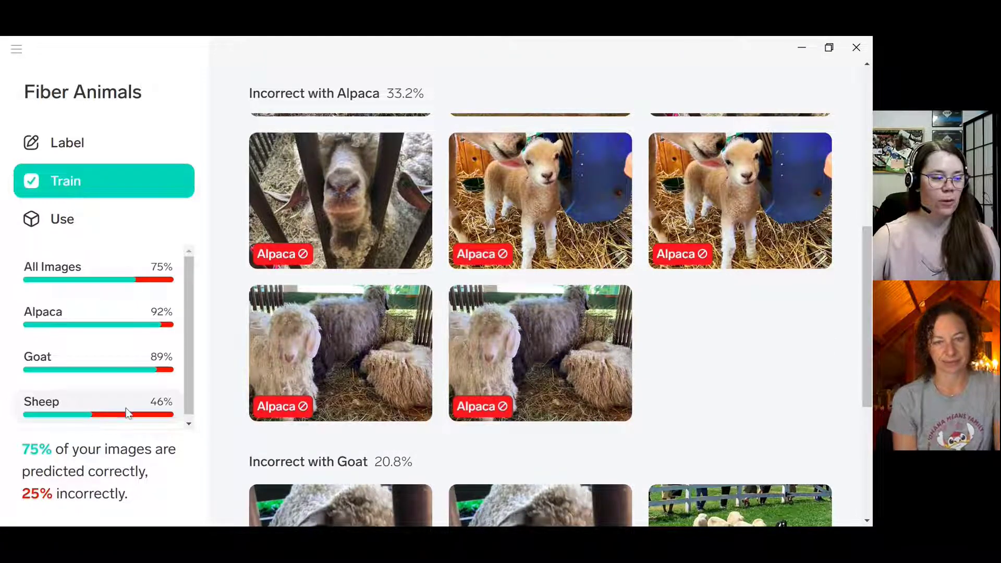
pyautogui.scroll(-5, 568, 332)
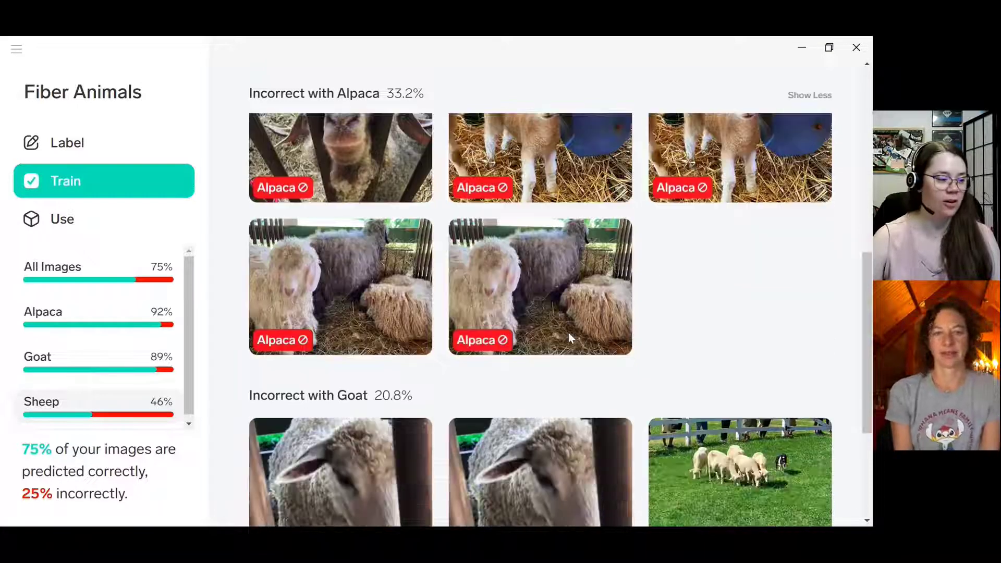
pyautogui.scroll(5, 589, 314)
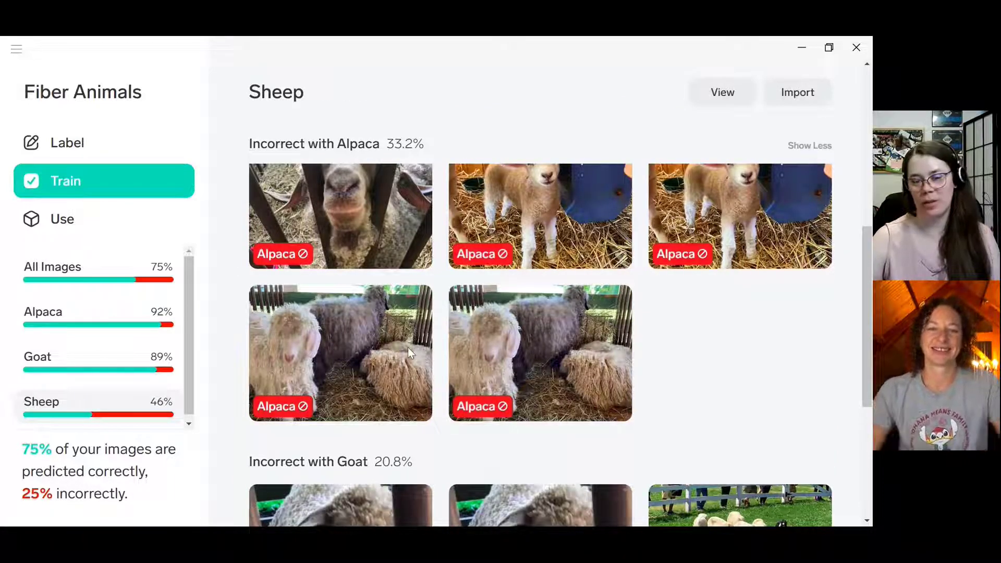
pyautogui.scroll(-5, 368, 367)
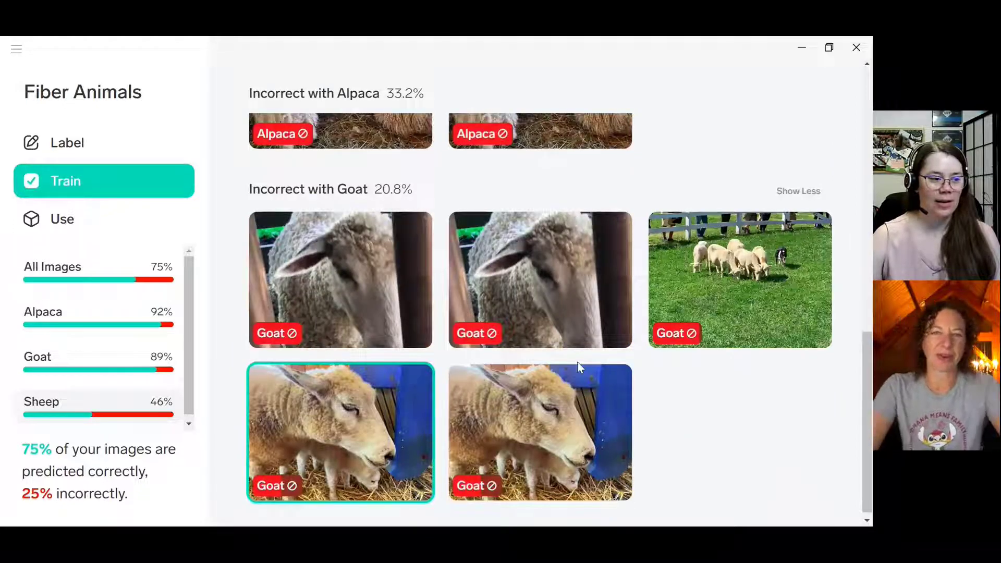
pyautogui.scroll(4, 578, 365)
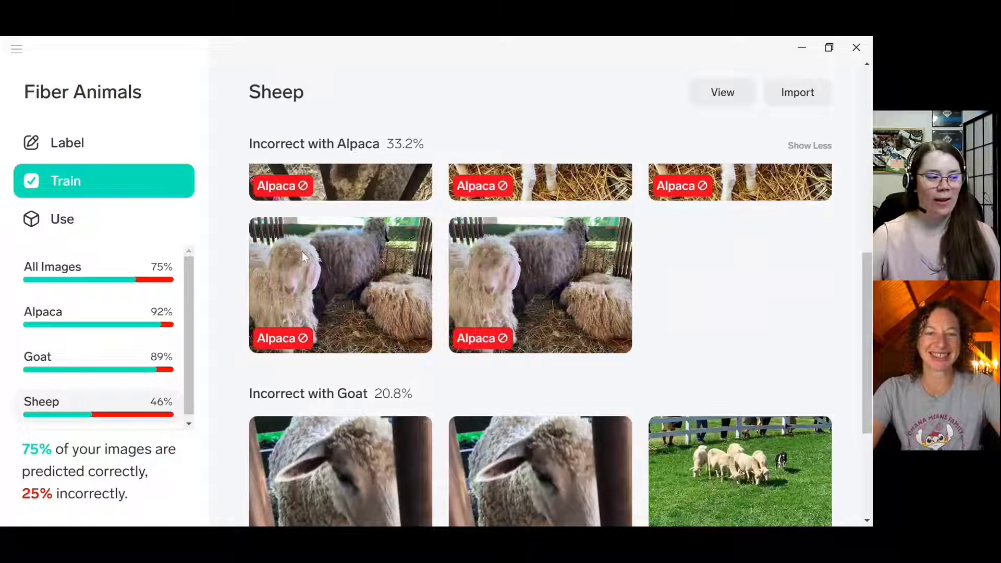
pyautogui.scroll(1, 302, 252)
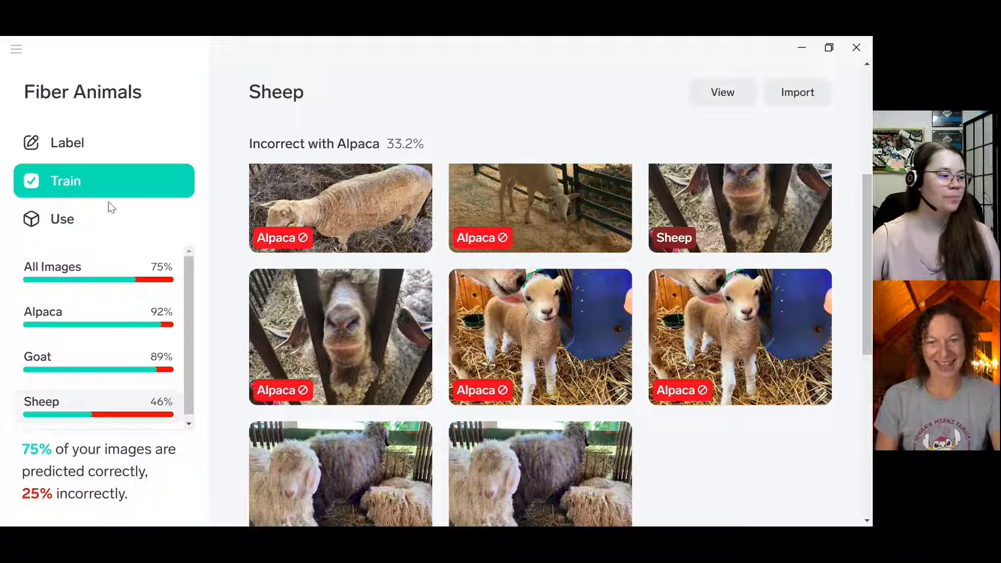
# Step: Test the Fiber Animals model with a photo of two alpacas and mark the Alpaca prediction as correct
pyautogui.click(74, 215)
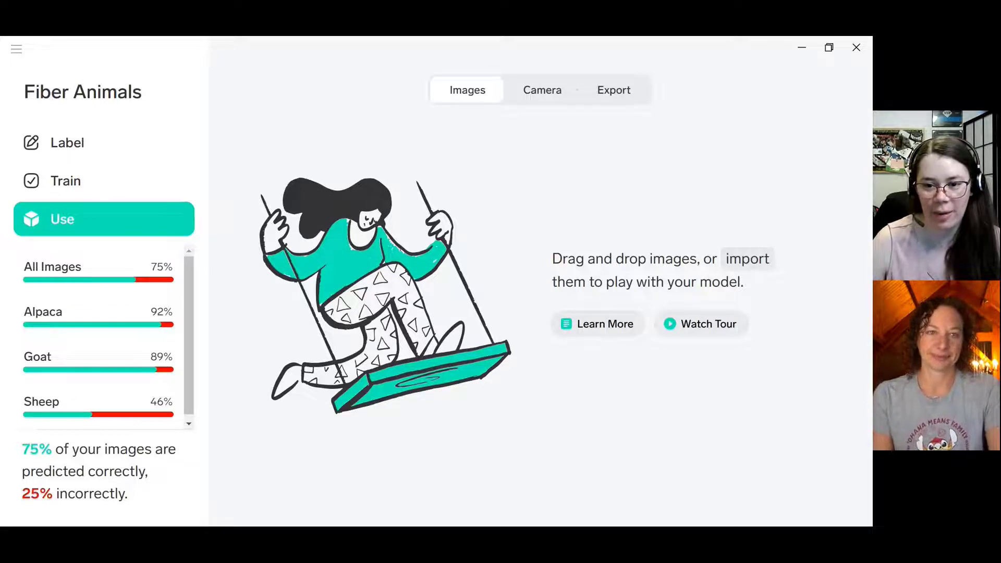
pyautogui.moveTo(815, 275); pyautogui.dragTo(451, 283)
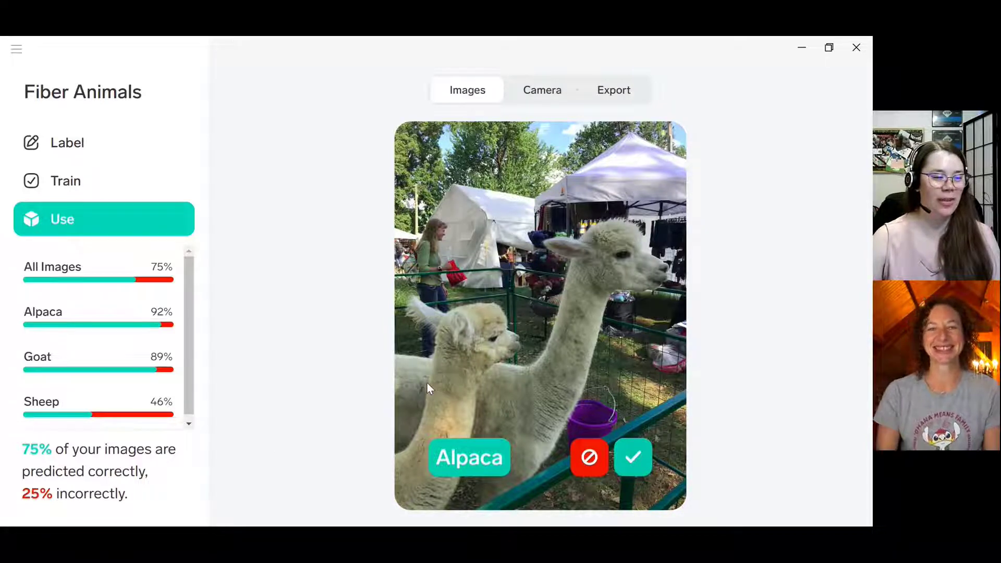
pyautogui.click(634, 457)
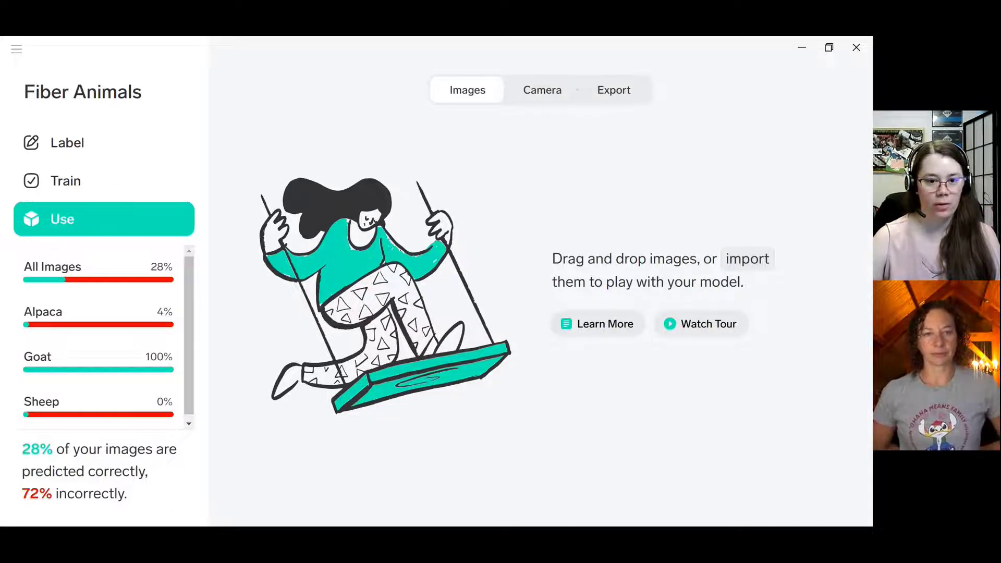
# Step: Test the model with a goat photo, confirming Goat, and with a photo of a lamb on grass, correcting its label to Sheep
pyautogui.moveTo(874, 427); pyautogui.dragTo(487, 311)
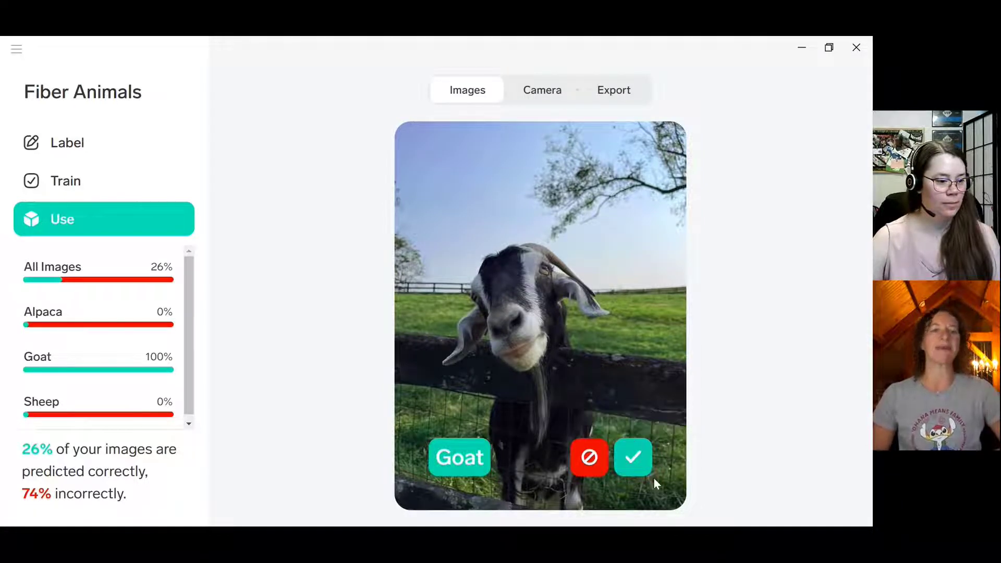
pyautogui.click(634, 458)
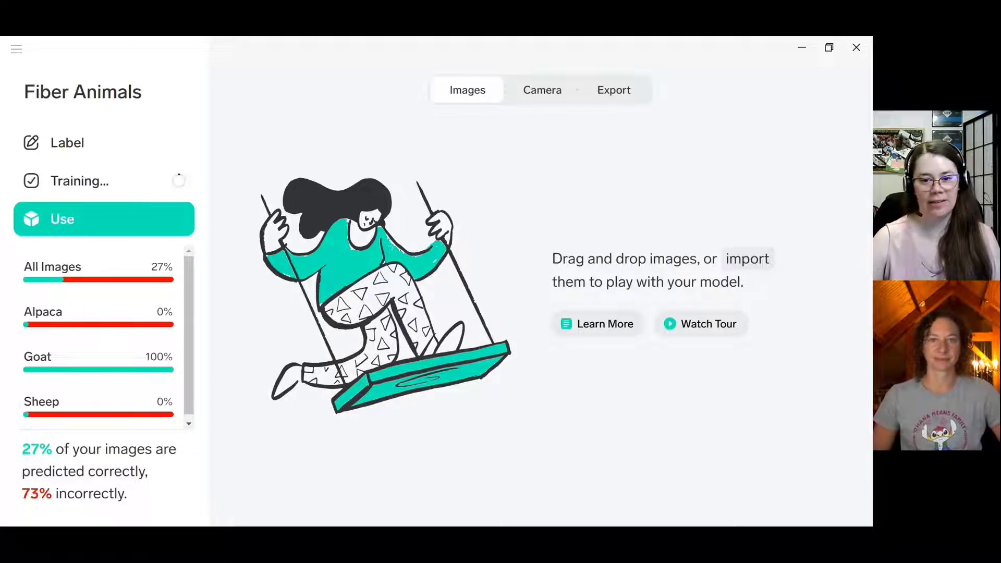
pyautogui.moveTo(865, 261); pyautogui.dragTo(542, 247)
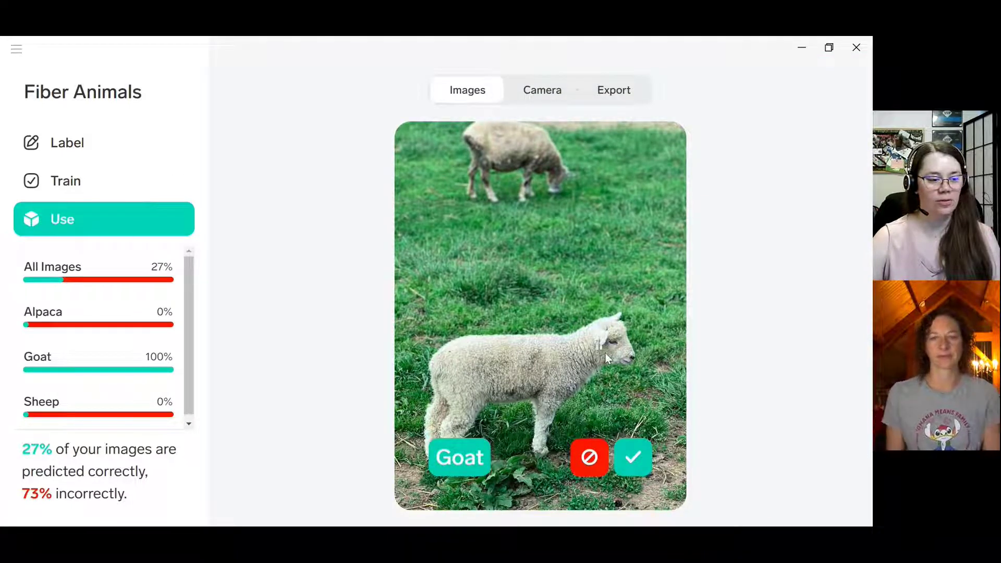
pyautogui.click(573, 467)
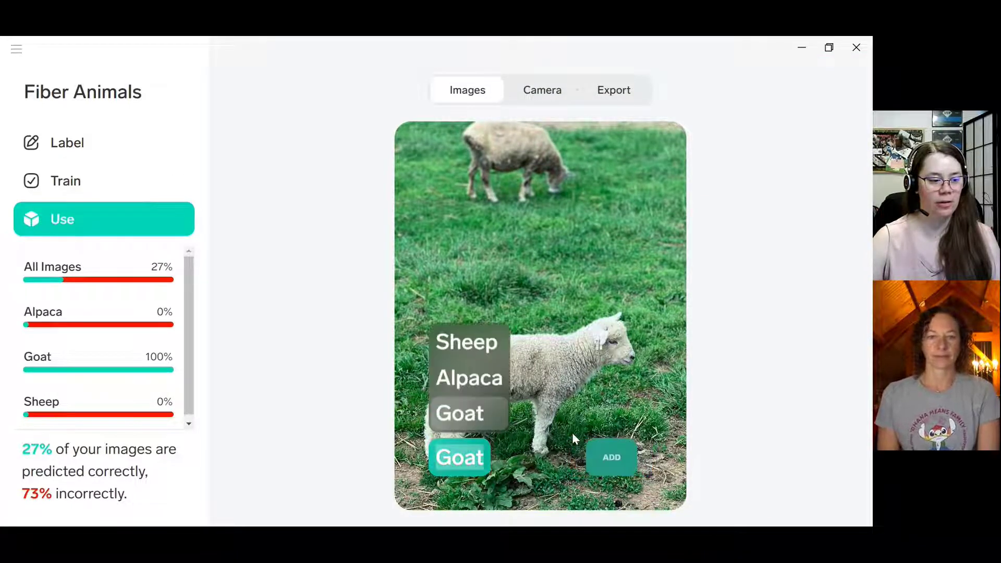
pyautogui.click(485, 338)
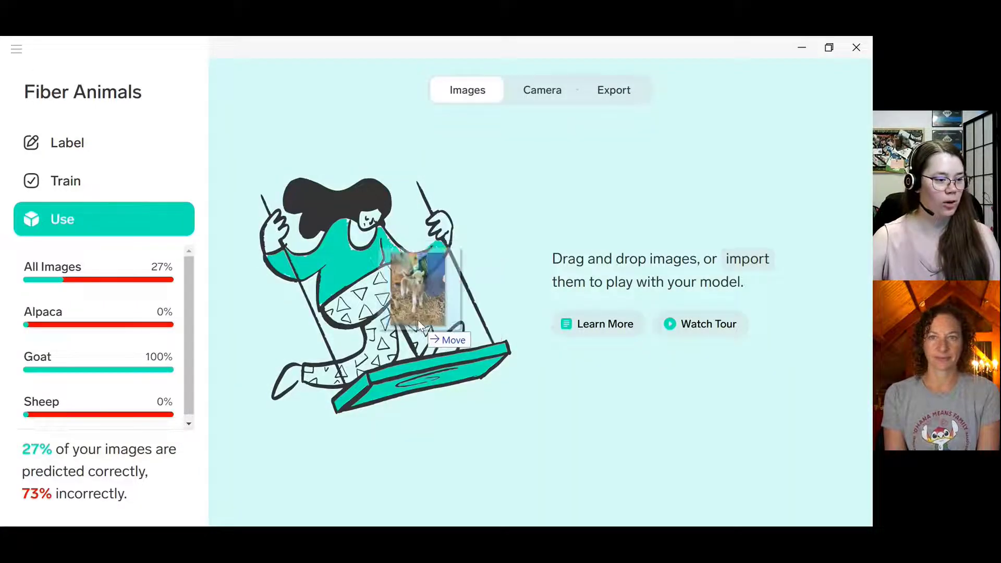
# Step: Test the model with photos of a lamb beside its mother and a sheep beside an orange bucket, correcting both labels to Sheep
pyautogui.moveTo(418, 321); pyautogui.dragTo(434, 336)
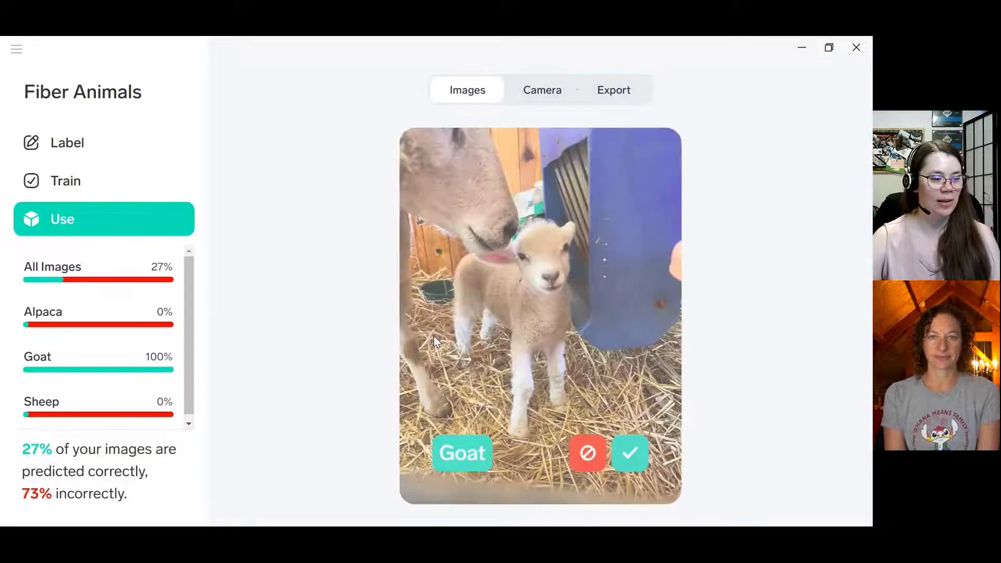
pyautogui.click(590, 458)
pyautogui.click(476, 341)
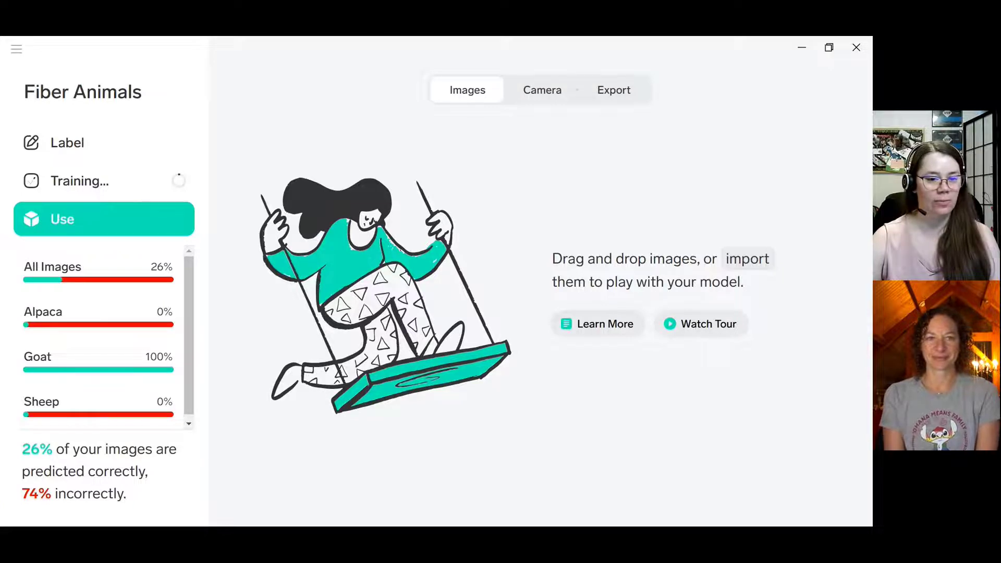
pyautogui.moveTo(871, 324); pyautogui.dragTo(420, 325)
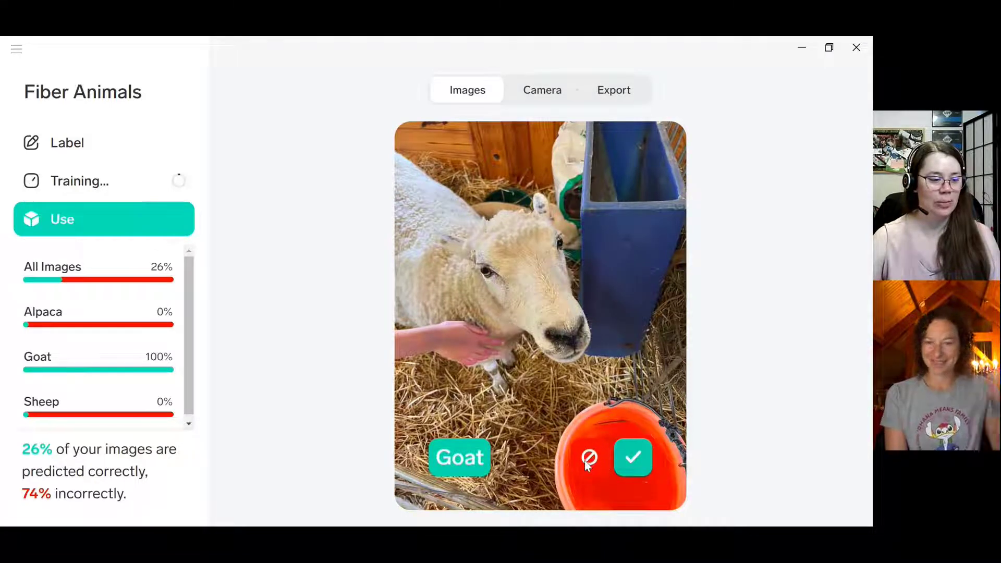
pyautogui.click(605, 454)
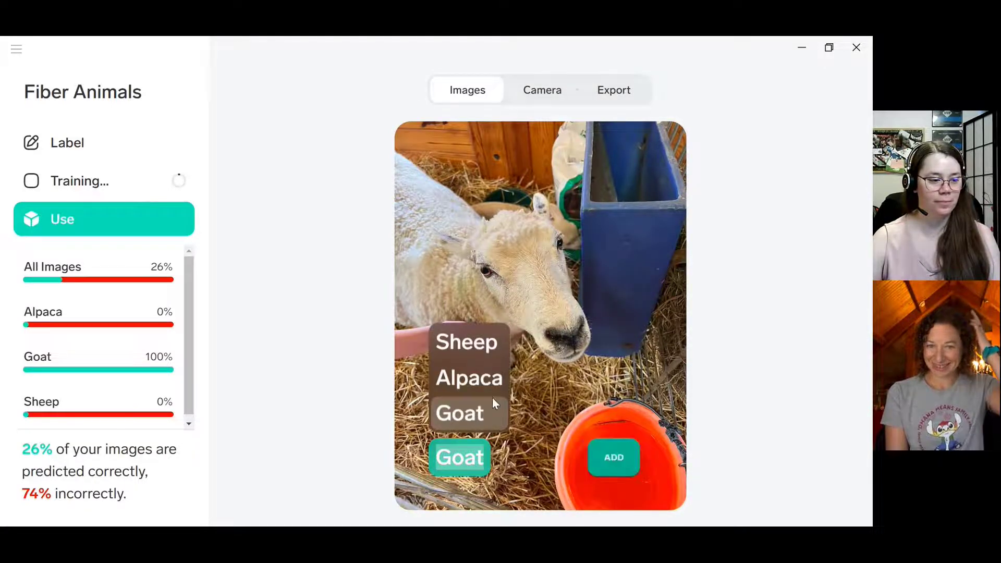
pyautogui.click(483, 340)
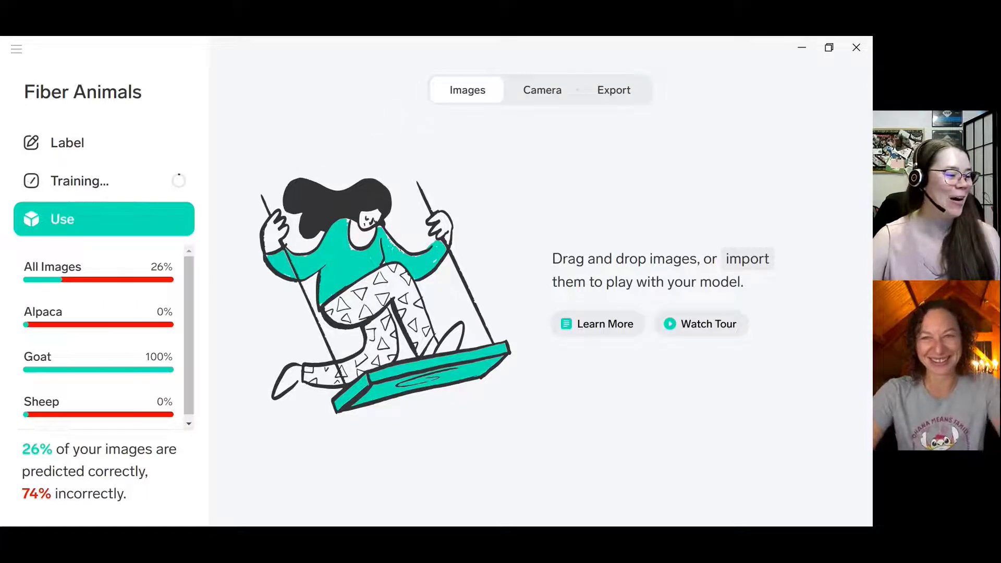
# Step: Open the export options for the Fiber Animals project
pyautogui.click(16, 50)
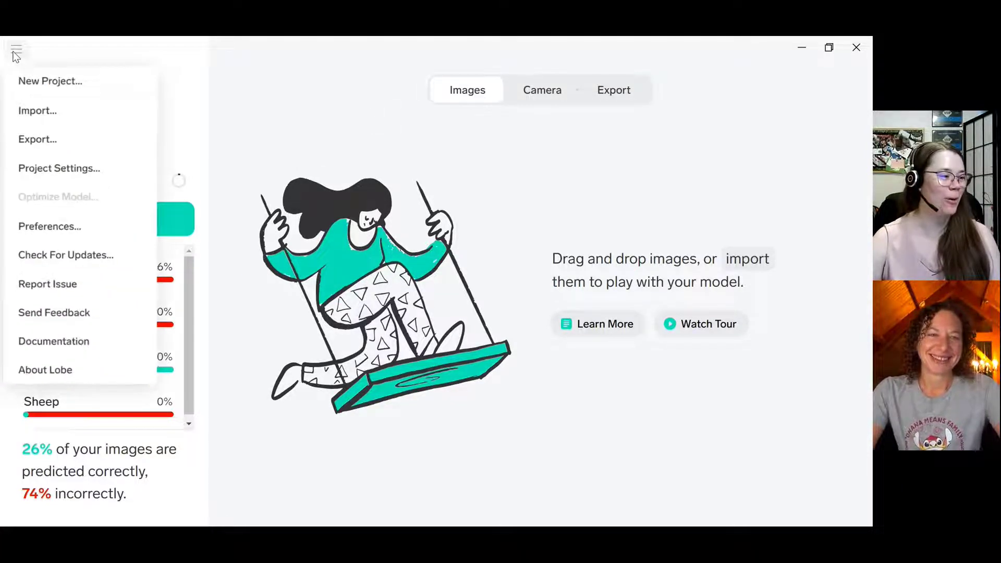
pyautogui.click(61, 143)
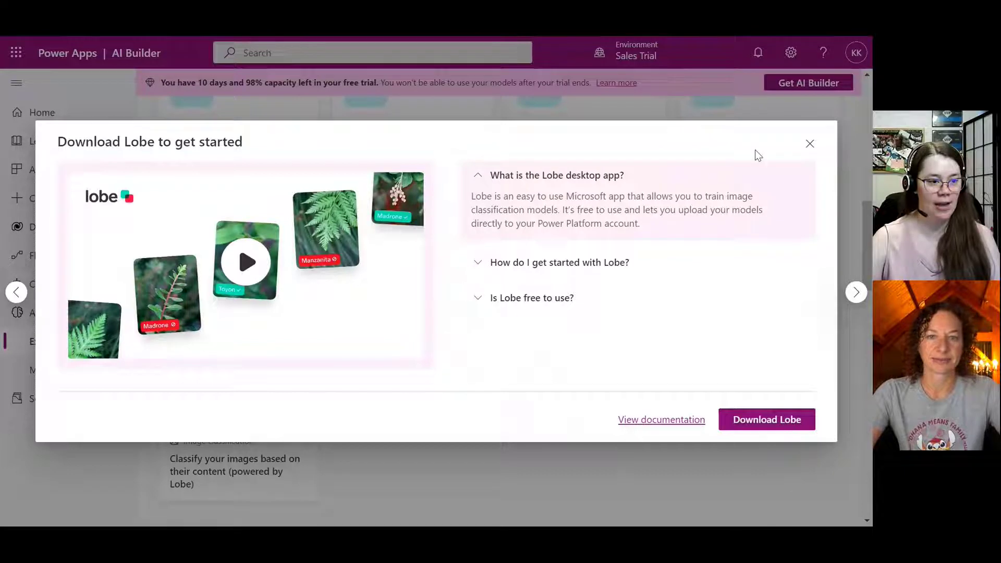
# Step: In Power Apps, close the Lobe download information and view the details of the Baby or Adult Panda Model
pyautogui.click(810, 144)
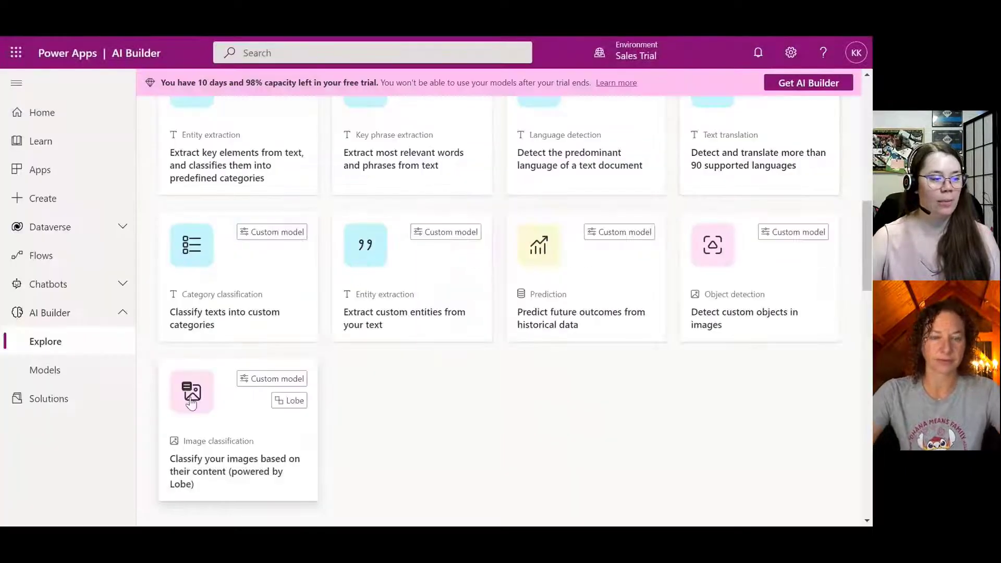
pyautogui.click(55, 384)
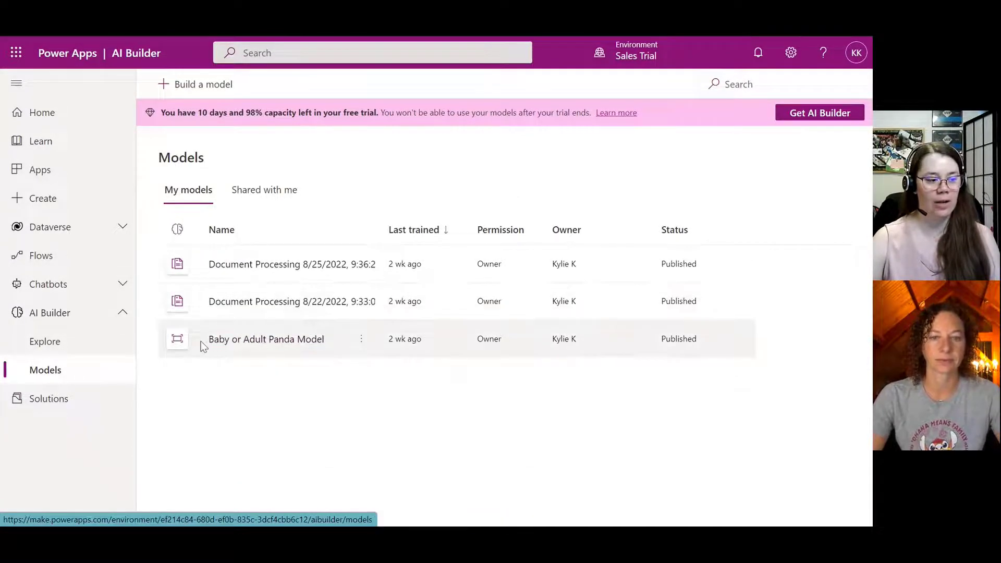
pyautogui.click(268, 340)
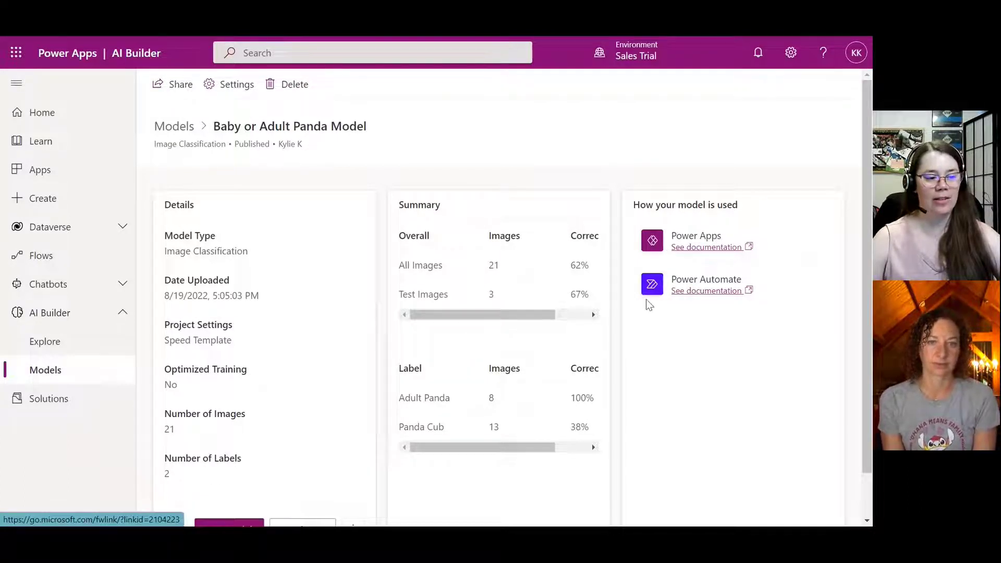
# Step: Open the Forms Processing Demo solution and view the existing AI models available to add, without adding any
pyautogui.click(64, 405)
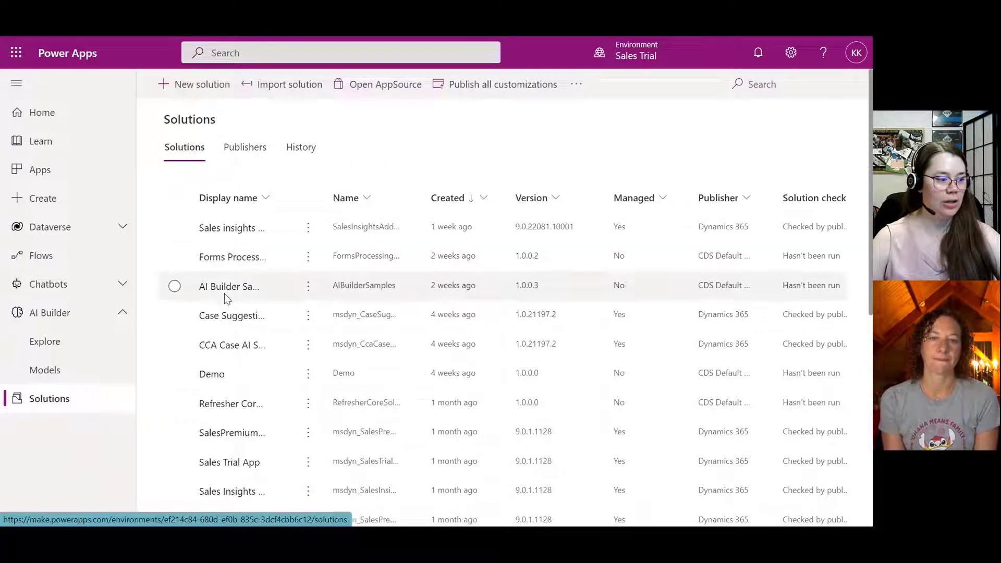
pyautogui.click(237, 257)
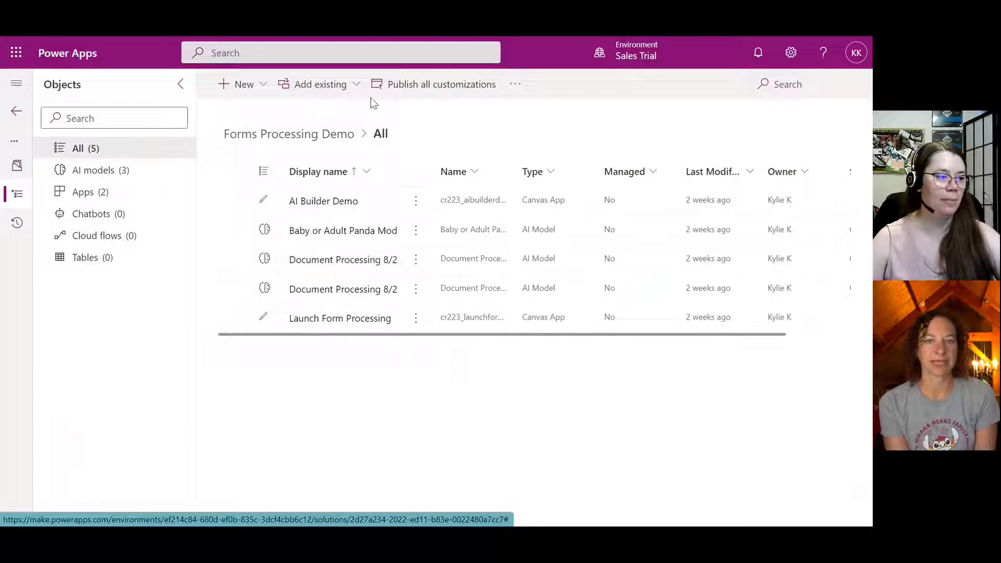
pyautogui.click(358, 91)
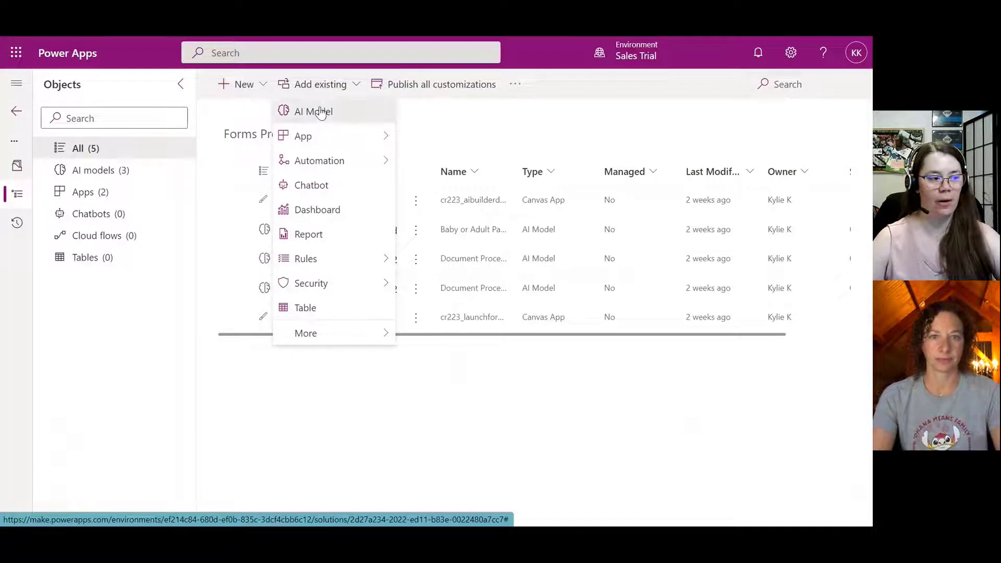
pyautogui.click(319, 108)
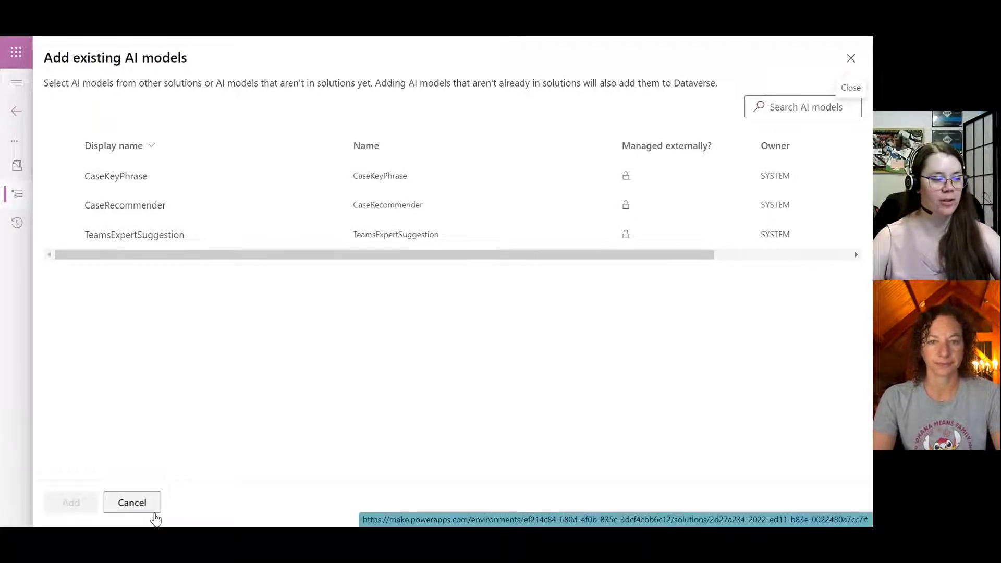
pyautogui.click(132, 503)
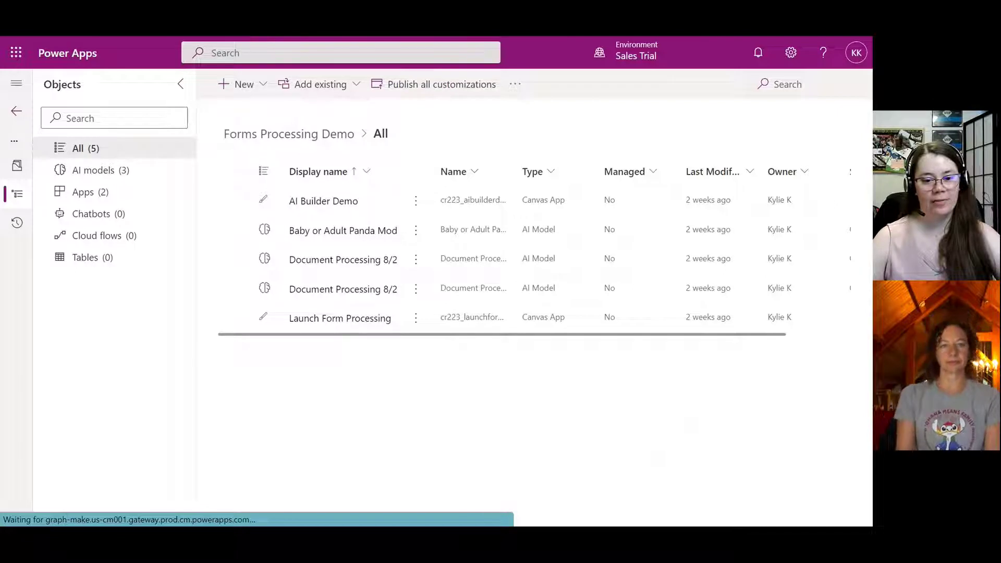
# Step: Switch back to Lobe and test the model with a close-up photo of a sheep with a lamb, correcting its label to Sheep
pyautogui.hotkey('alt', 'Tab')
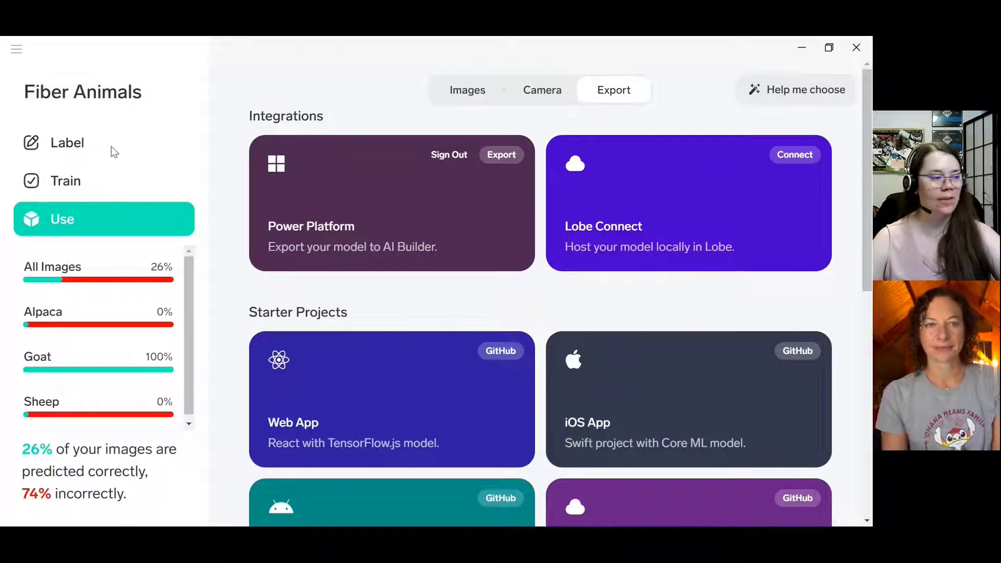
pyautogui.click(17, 52)
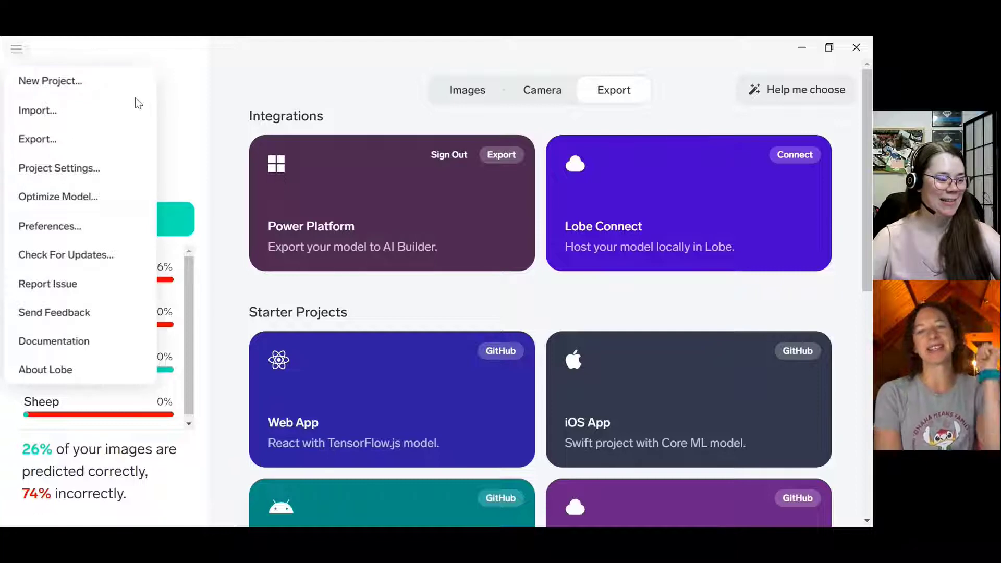
pyautogui.click(212, 111)
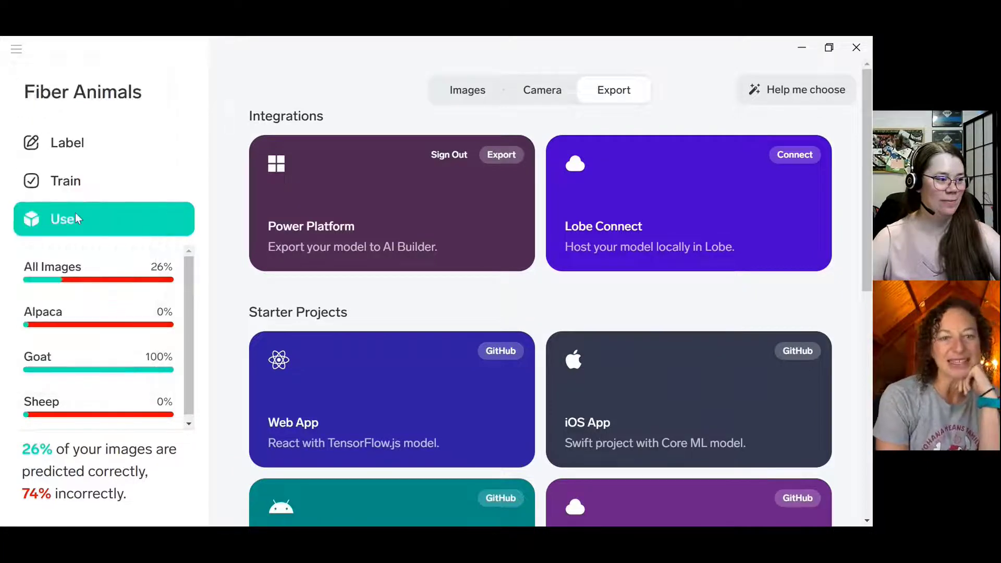
pyautogui.click(75, 213)
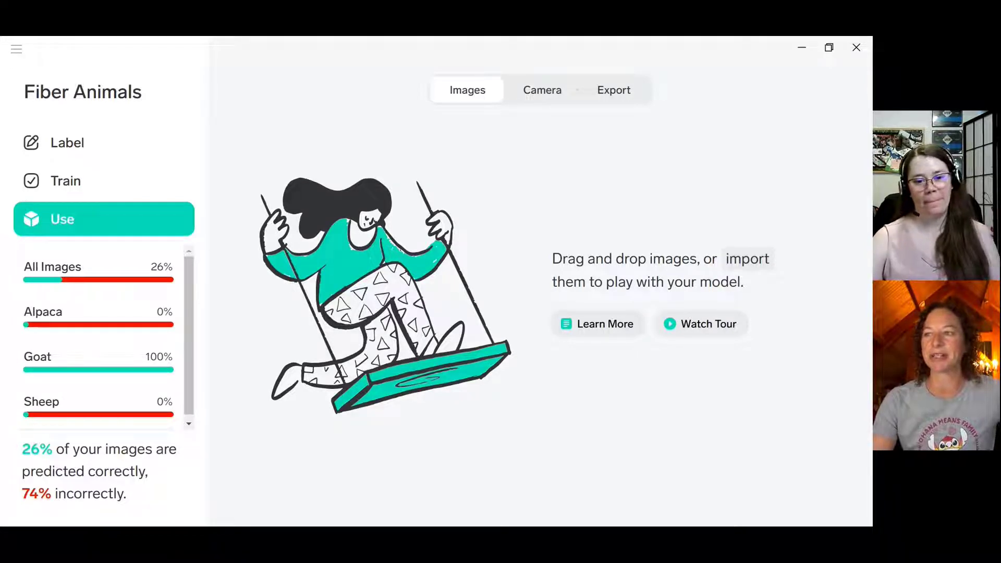
pyautogui.moveTo(871, 285); pyautogui.dragTo(590, 281)
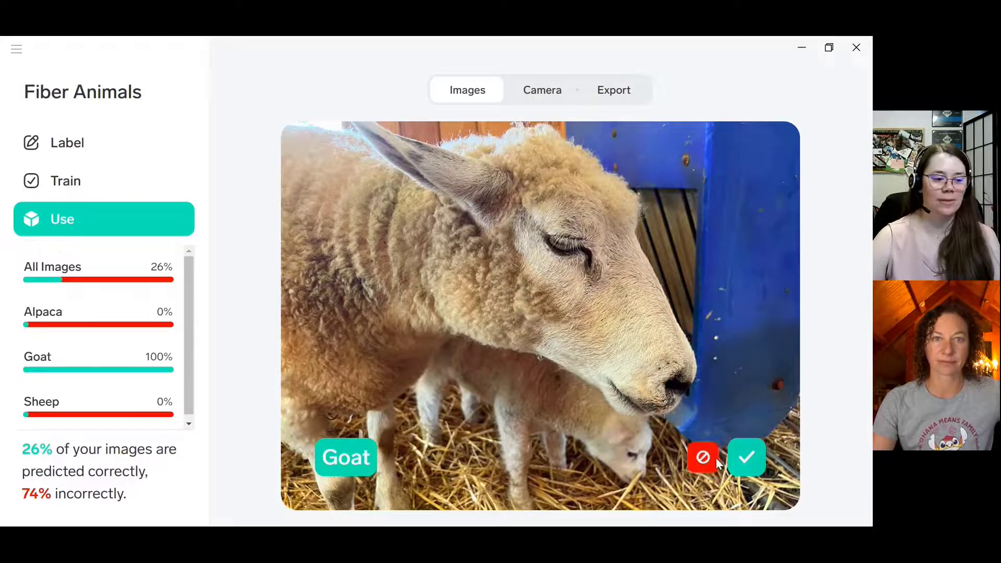
pyautogui.click(703, 458)
pyautogui.click(338, 340)
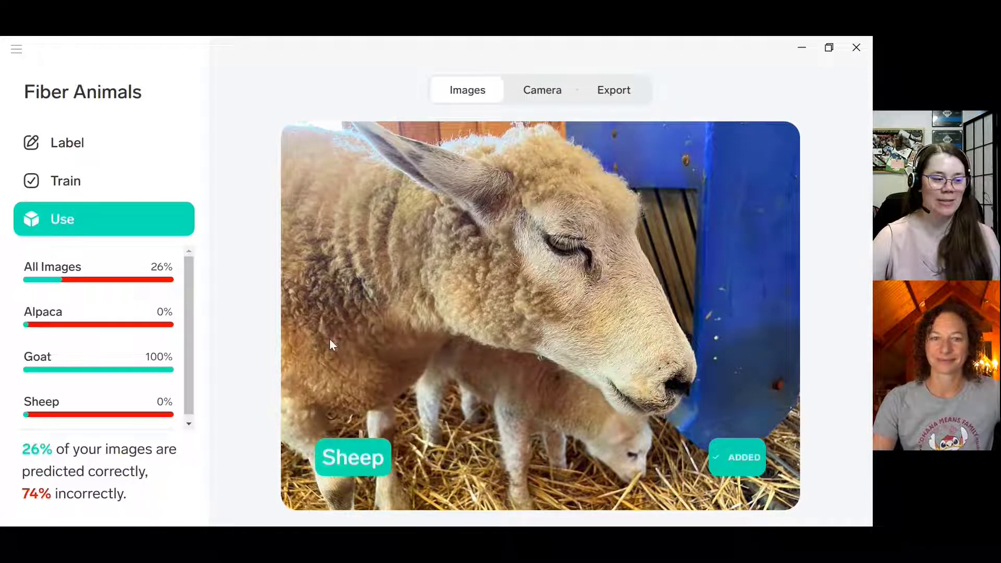